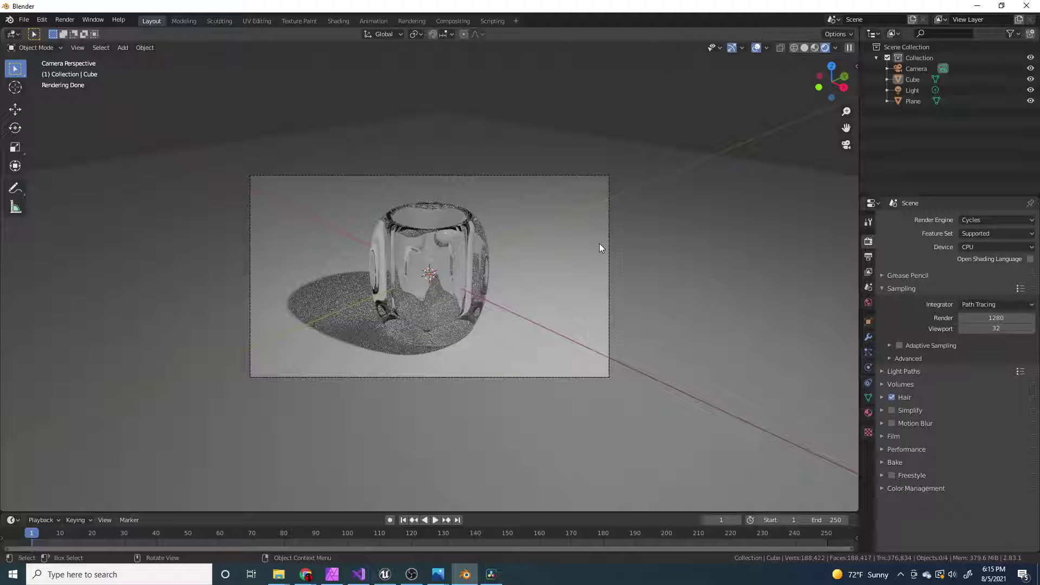
Start a new General file without saving the changes to the current glass scene.
scroll(482, 252, "up", 2)
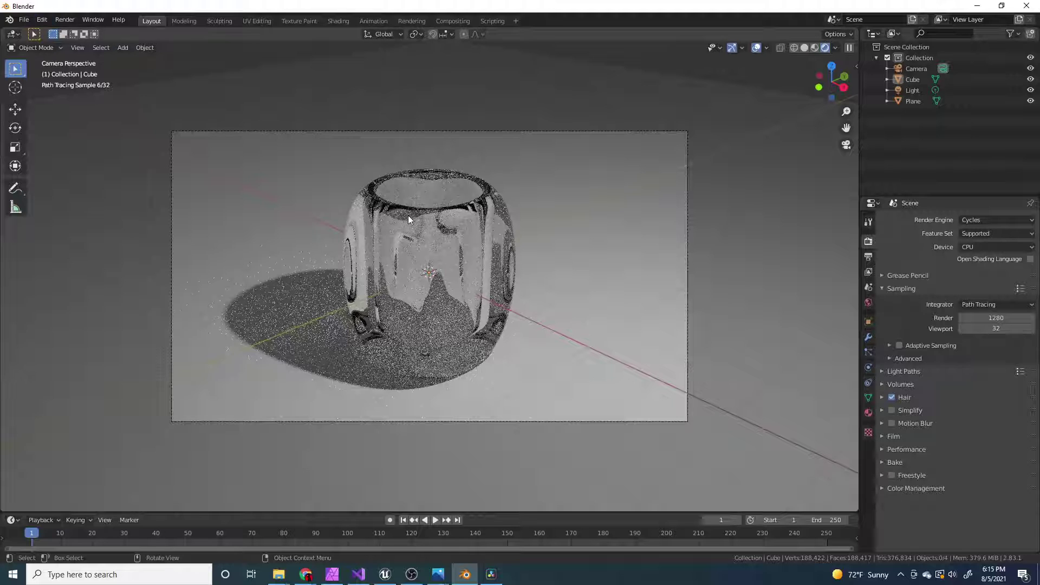
scroll(329, 188, "down", 1)
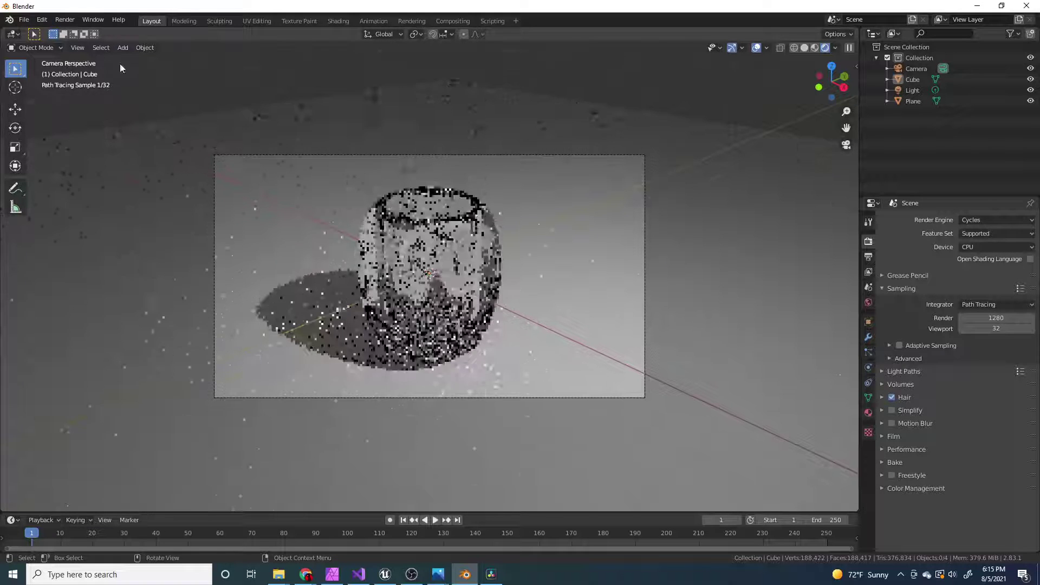
left_click(23, 20)
mouse_move(93, 33)
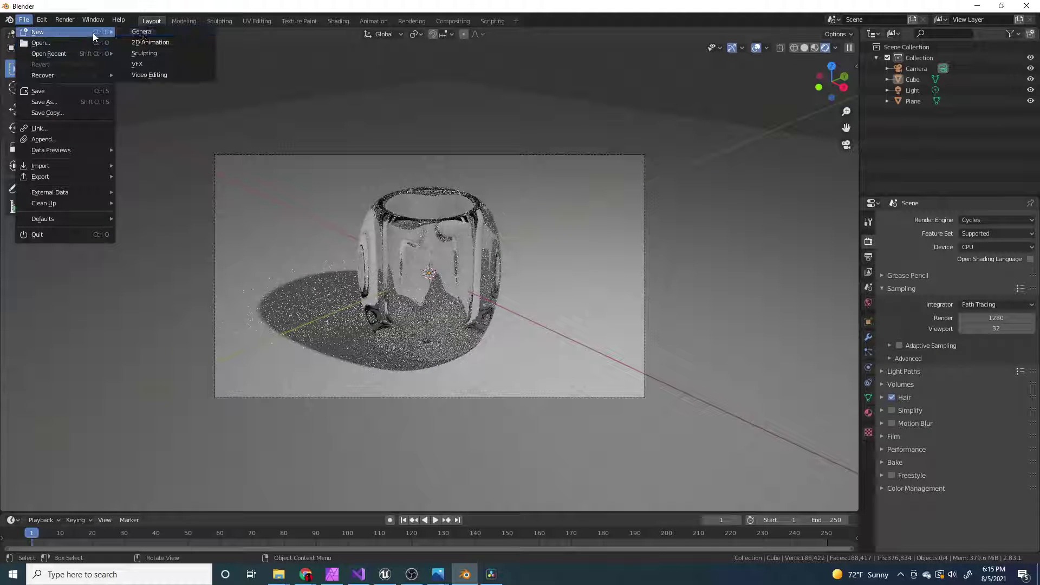
left_click(142, 32)
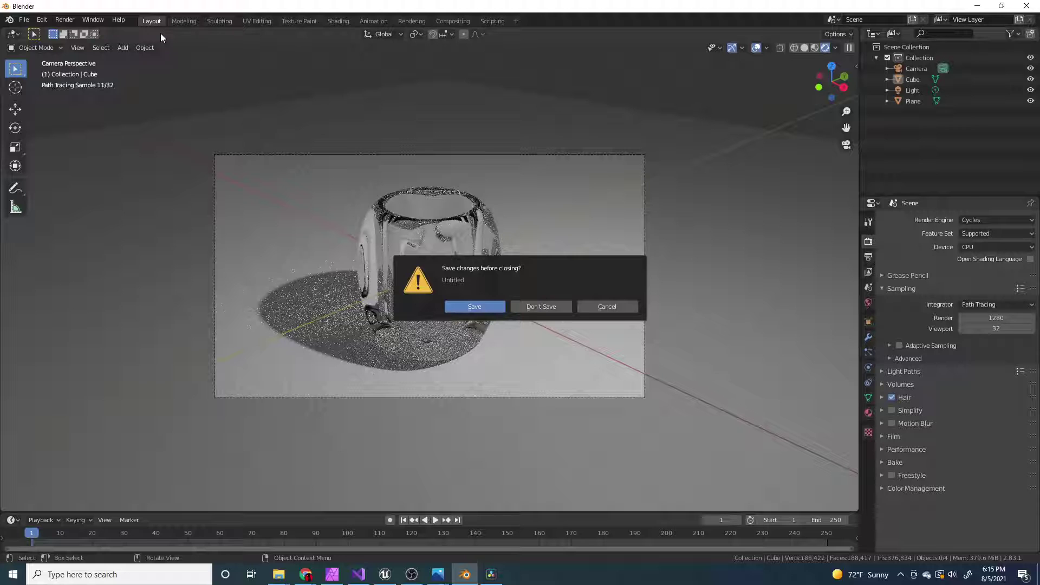
left_click(540, 307)
Delete the default cube and add a new cube mesh in its place.
scroll(517, 289, "down", 2)
scroll(509, 304, "up", 5)
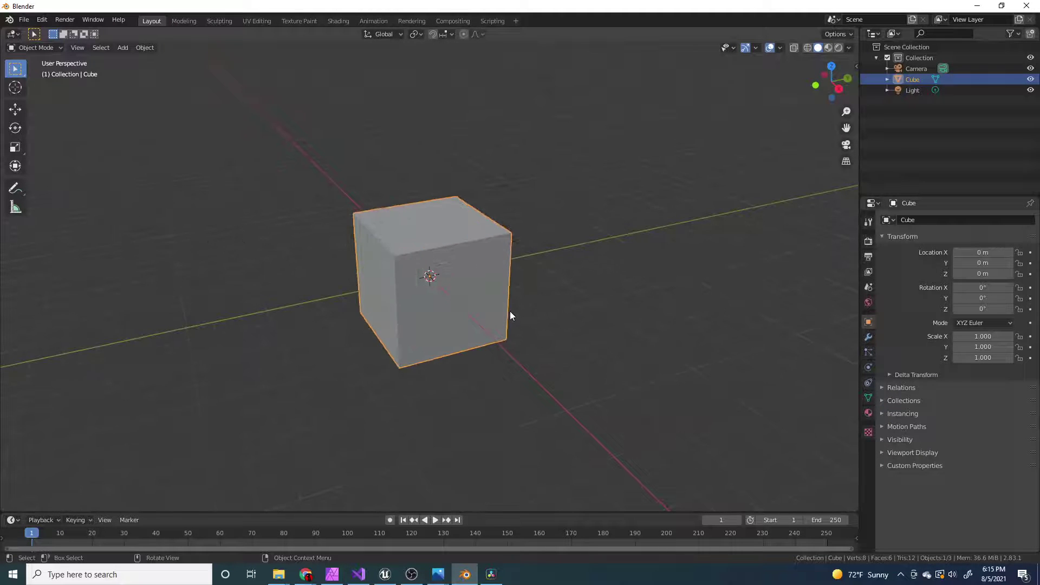
scroll(512, 313, "down", 2)
scroll(483, 257, "down", 1)
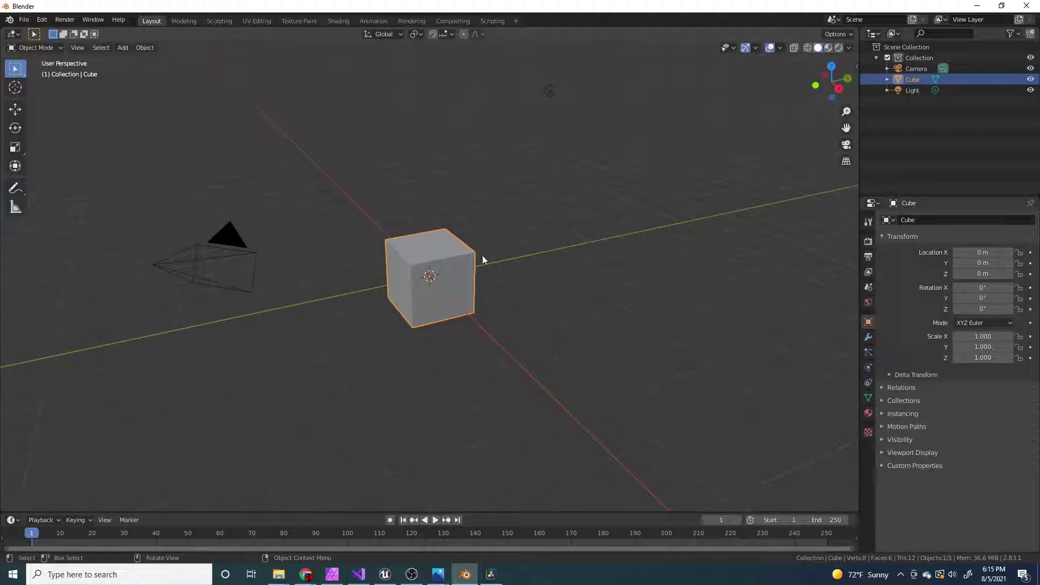
key("x")
left_click(502, 298)
key("shift+a")
mouse_move(502, 254)
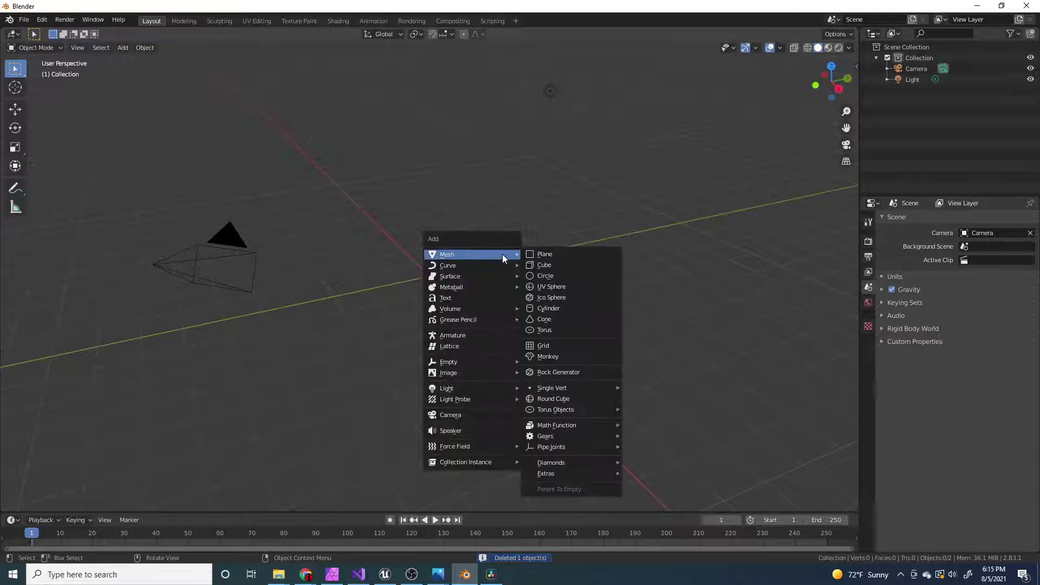
left_click(544, 266)
Stretch the cube vertically along Z to a scale of about 1.3.
key("s")
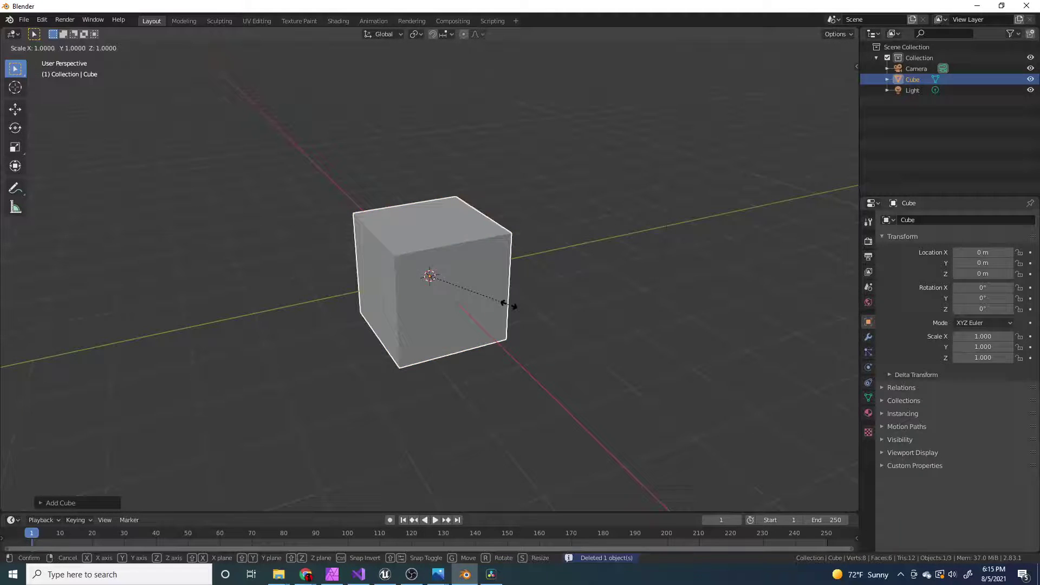
right_click(515, 304)
middle_click_drag(521, 310, 558, 314)
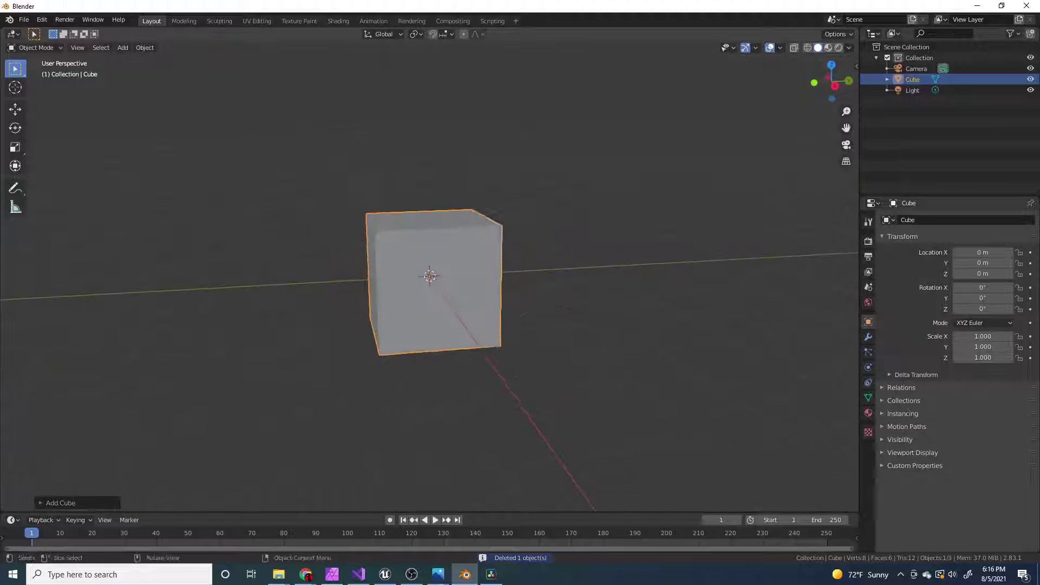
key("s")
key("z")
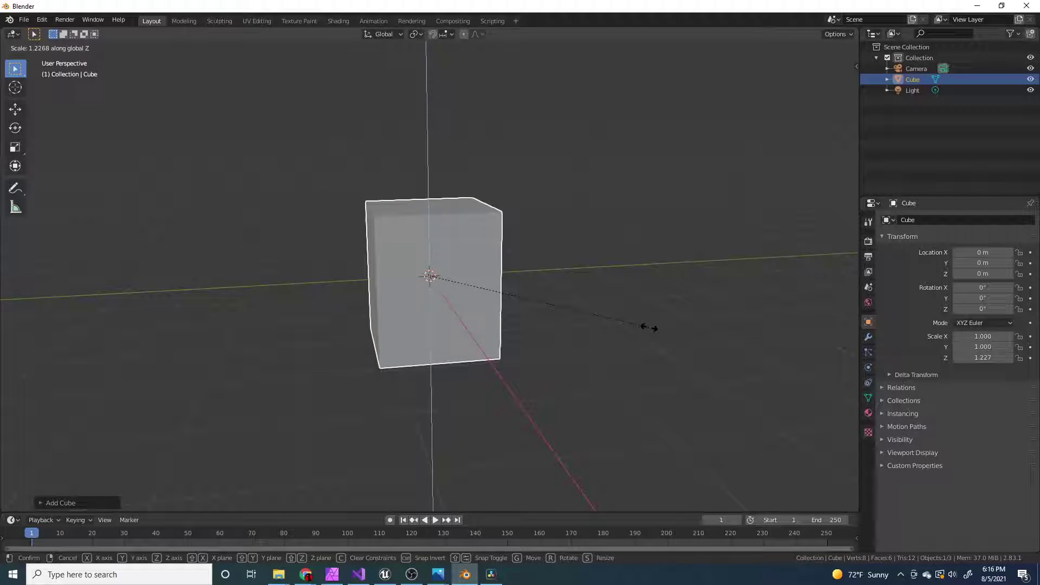
left_click(657, 328)
middle_click_drag(473, 311, 554, 284)
scroll(563, 311, "up", 2)
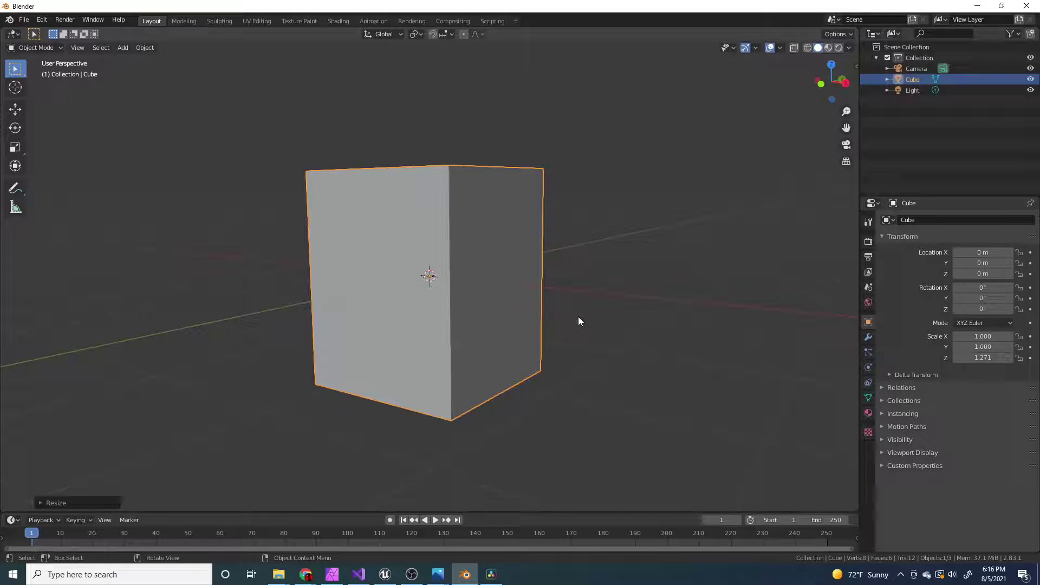
key("s")
key("z")
left_click(596, 295)
Add a plane mesh and scale it up to about 24.3 as a large floor around the cube.
key("shift+a")
mouse_move(602, 275)
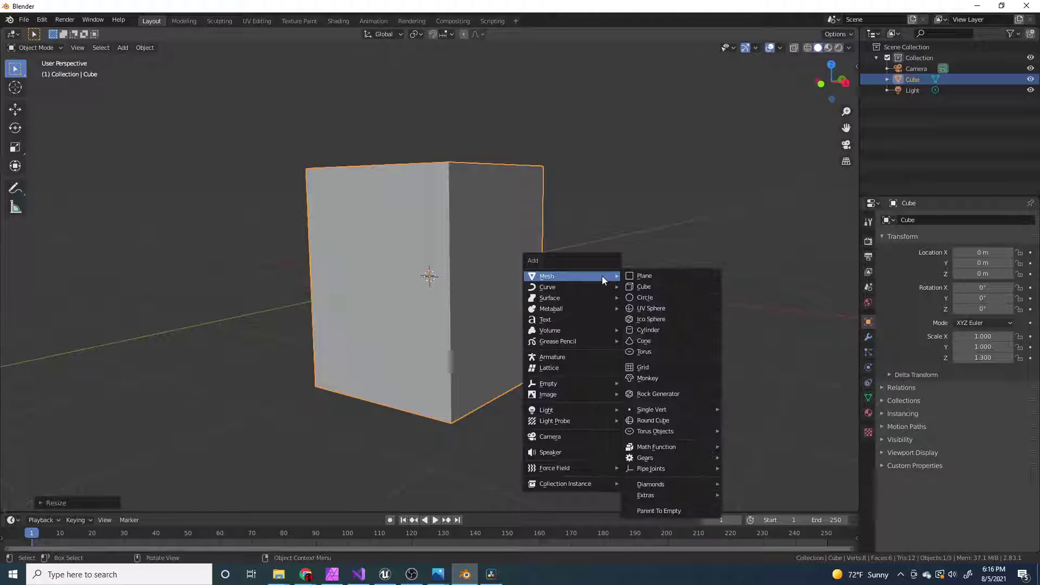
left_click(645, 276)
key("s")
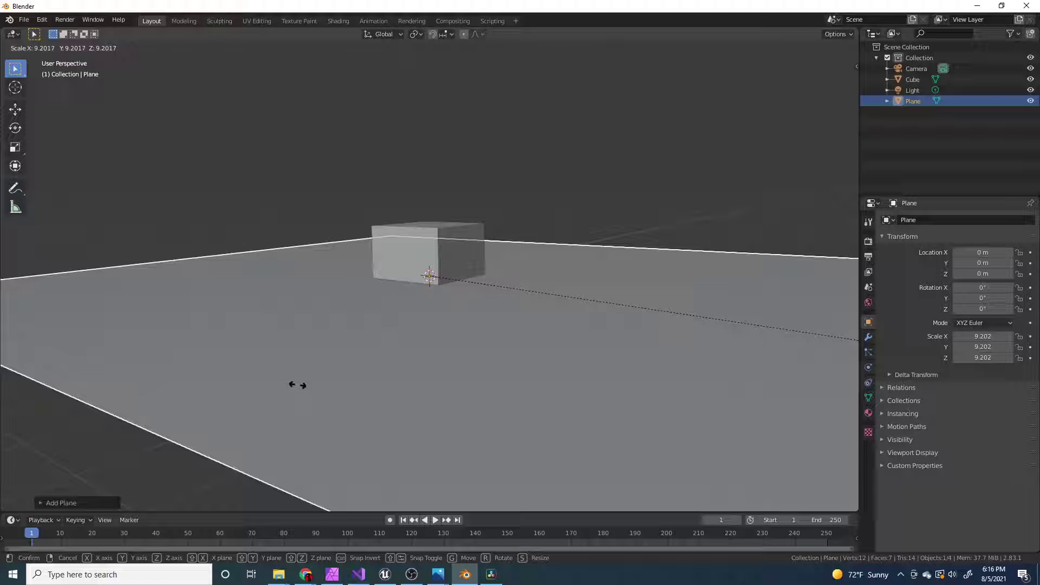
left_click(547, 388)
scroll(520, 338, "down", 4)
middle_click_drag(509, 320, 496, 352)
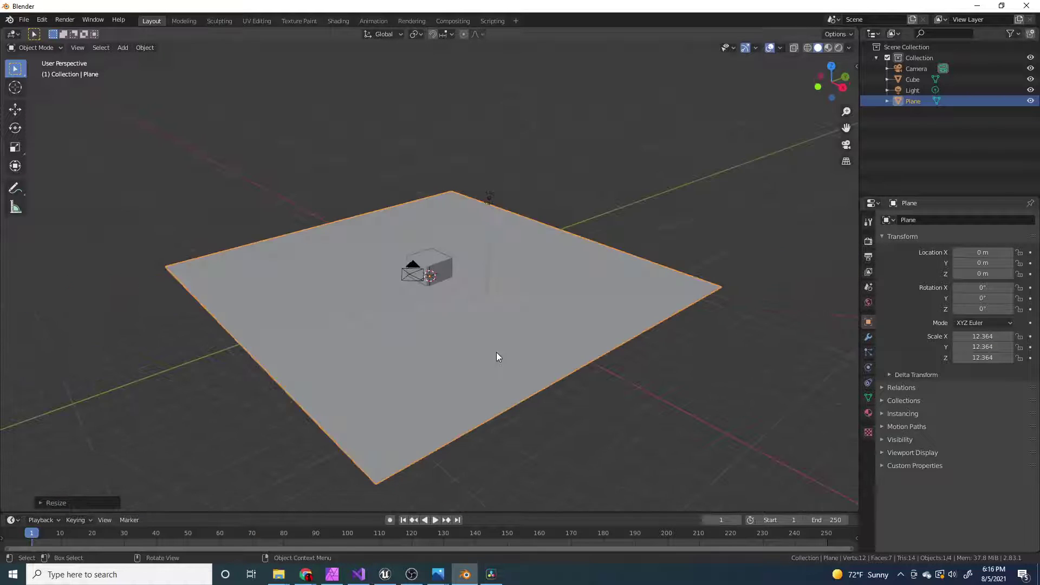
key("s")
left_click(592, 394)
scroll(444, 263, "up", 5)
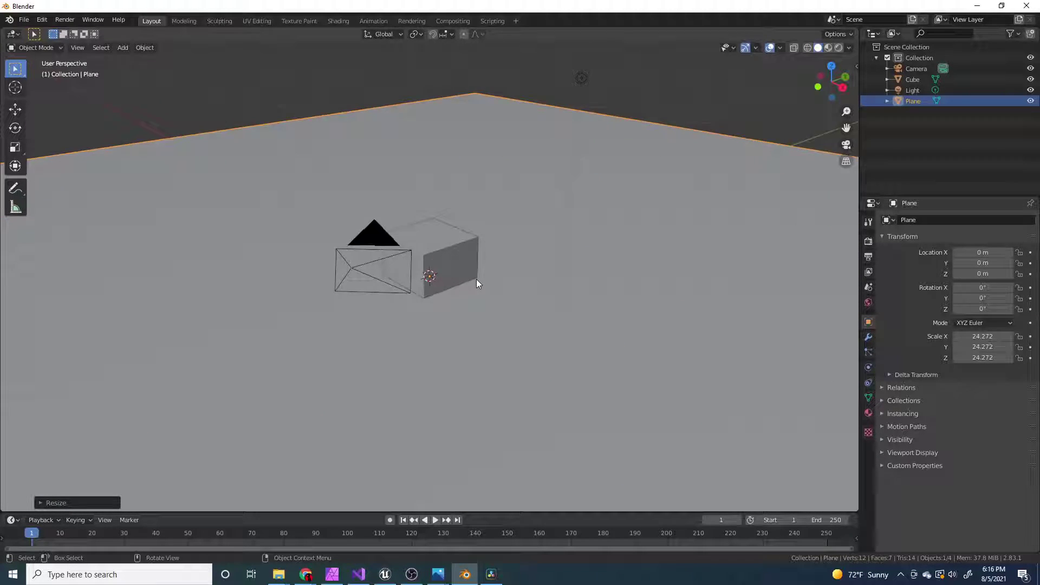
Switch to the camera view and adjust the floor plane's scale to about 23.7.
key("KP_0")
key("s")
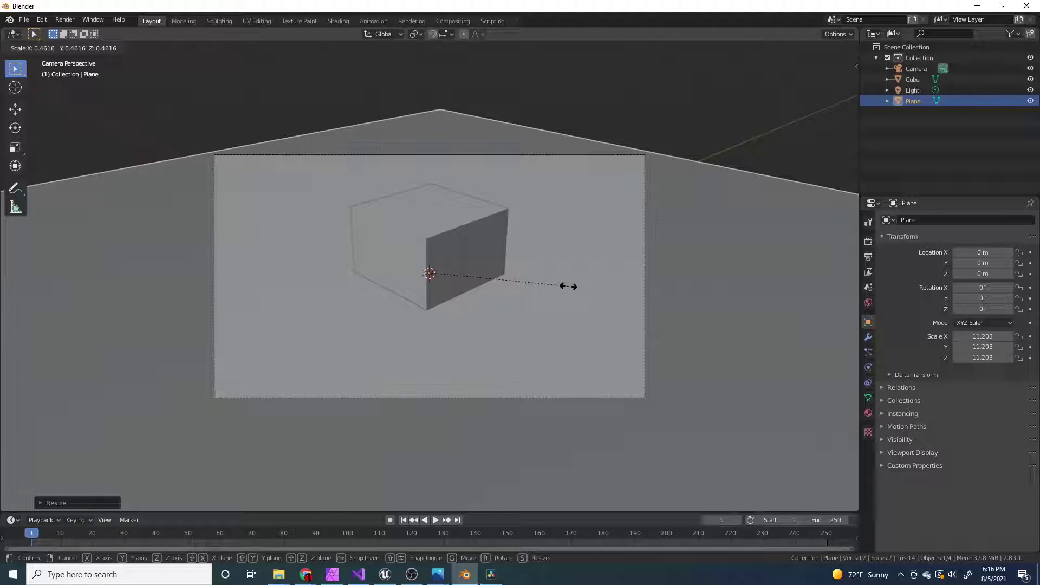
left_click(720, 320)
scroll(476, 288, "down", 3)
scroll(471, 268, "up", 3)
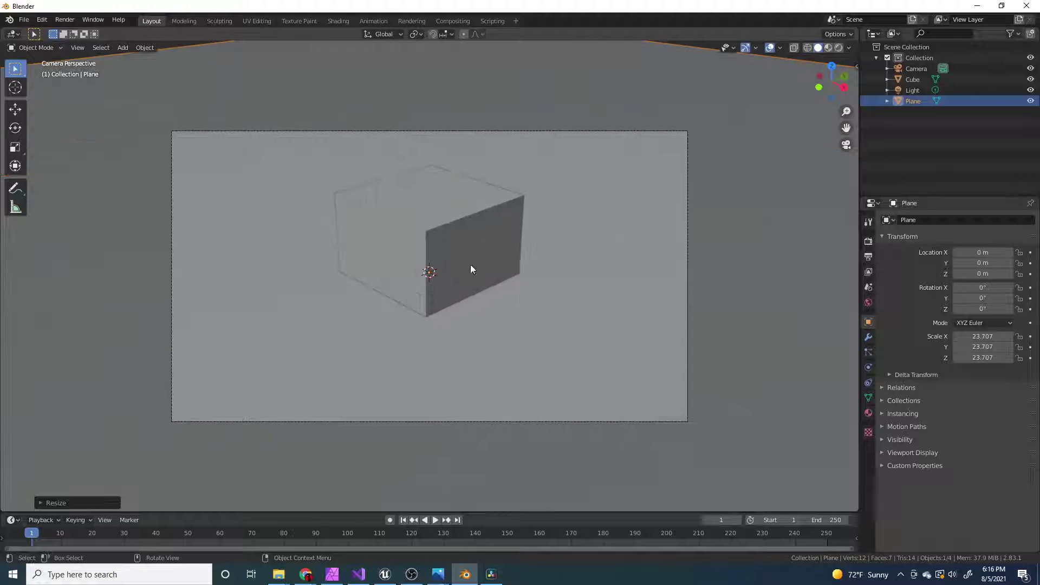
scroll(487, 287, "down", 2)
key("s")
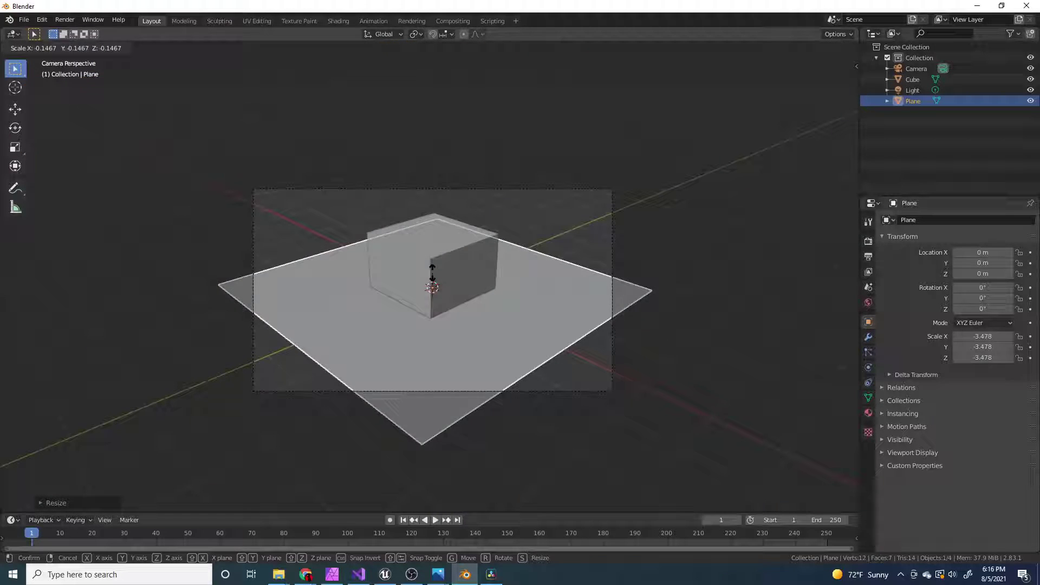
key("Escape")
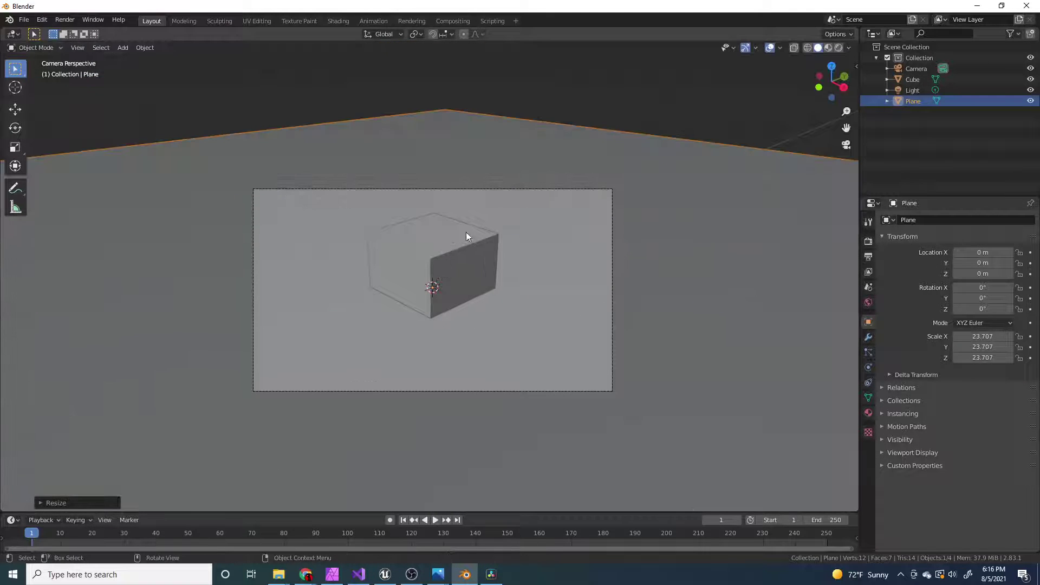
Raise the cube along Z by about 1.3 m so that it rests on the floor plane.
left_click(452, 269)
scroll(495, 319, "up", 2)
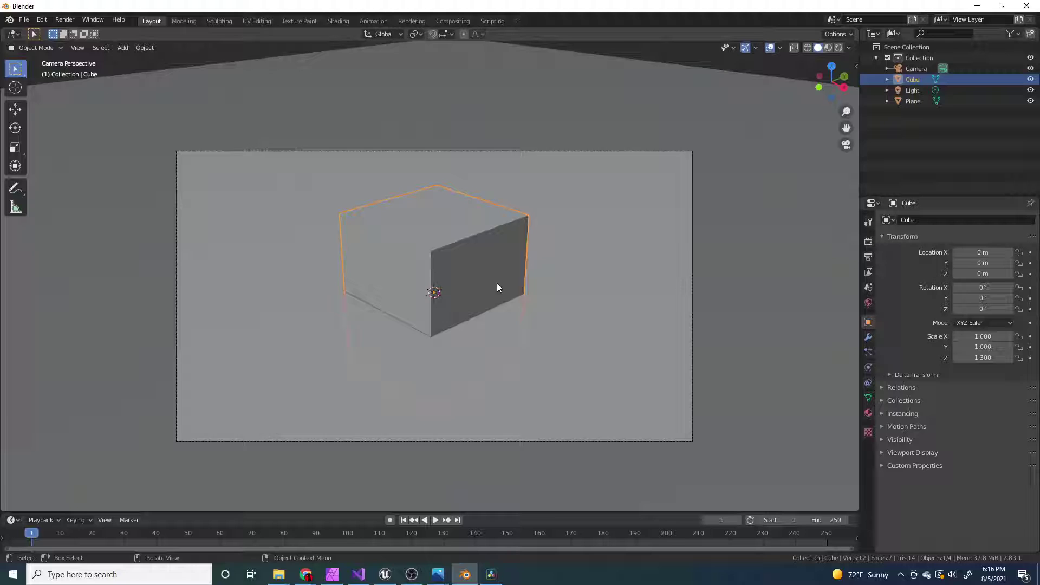
scroll(496, 283, "down", 1)
scroll(488, 301, "up", 3)
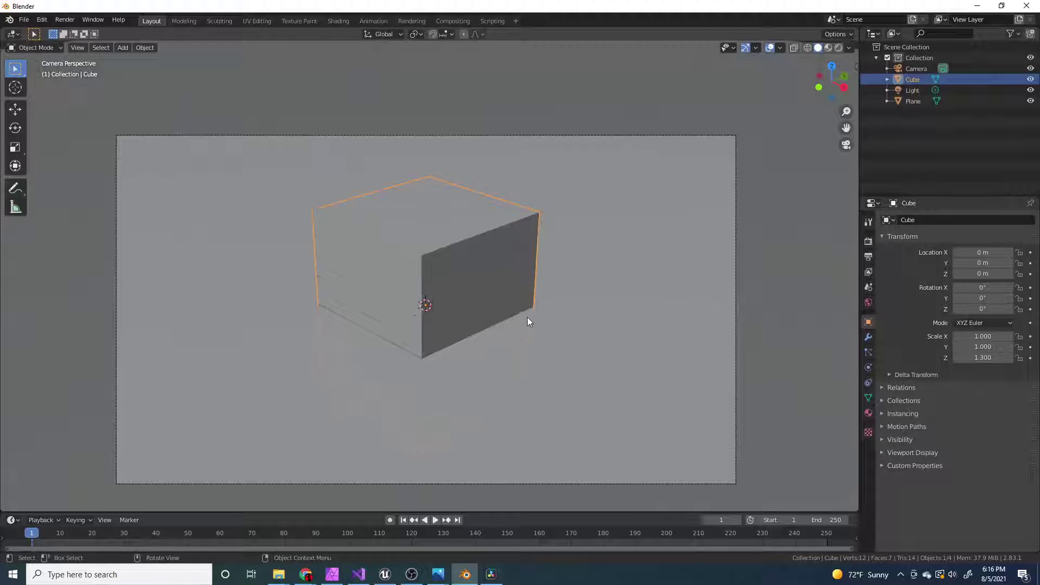
key("g")
key("z")
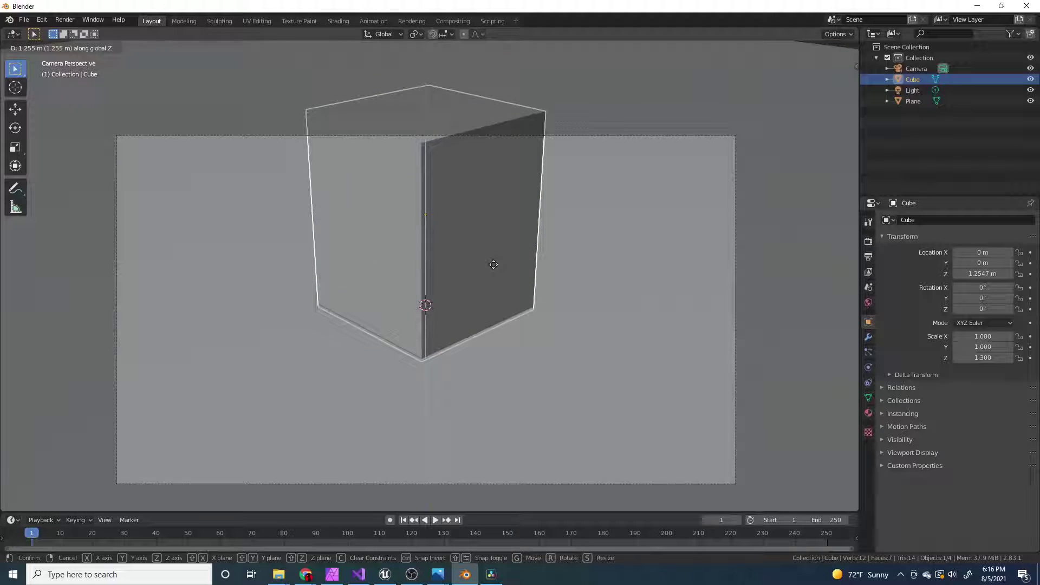
left_click(495, 261)
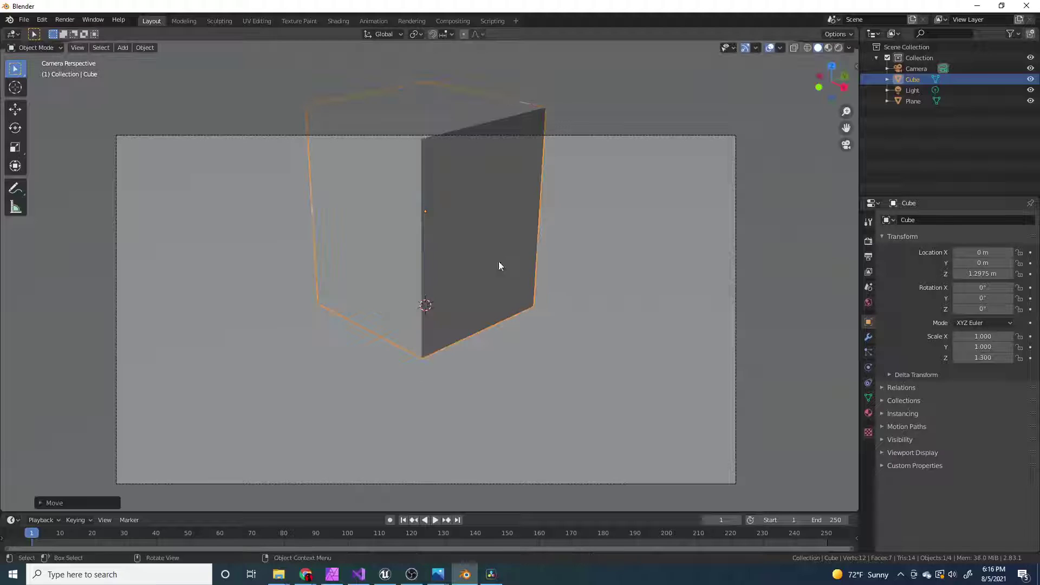
Tilt the camera up to about 70.2° on X, with Z about 46.9°, to fit the whole cube in frame.
left_click(606, 155)
scroll(580, 303, "down", 5)
scroll(573, 334, "up", 1)
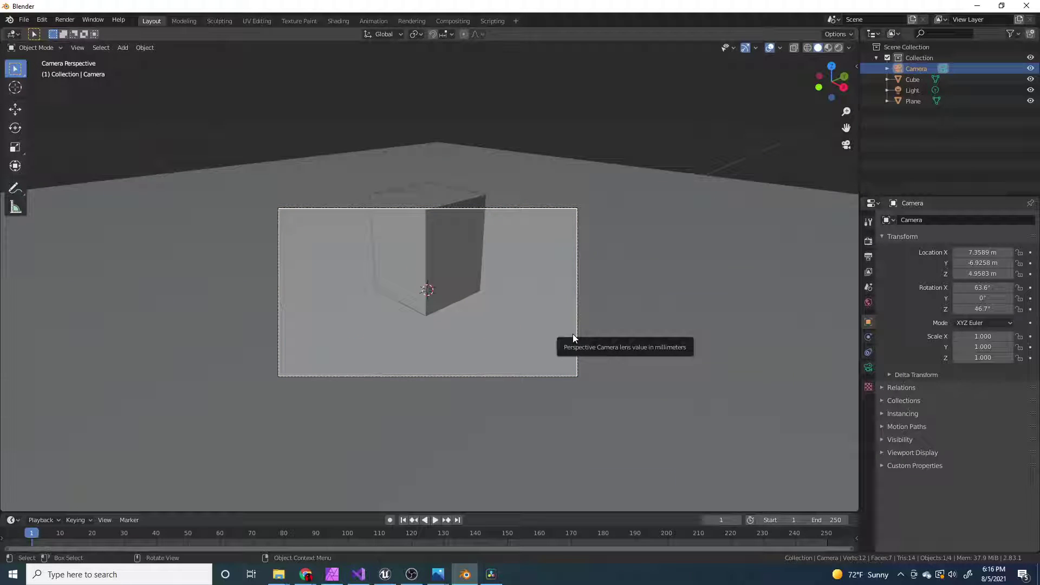
key("shift+grave")
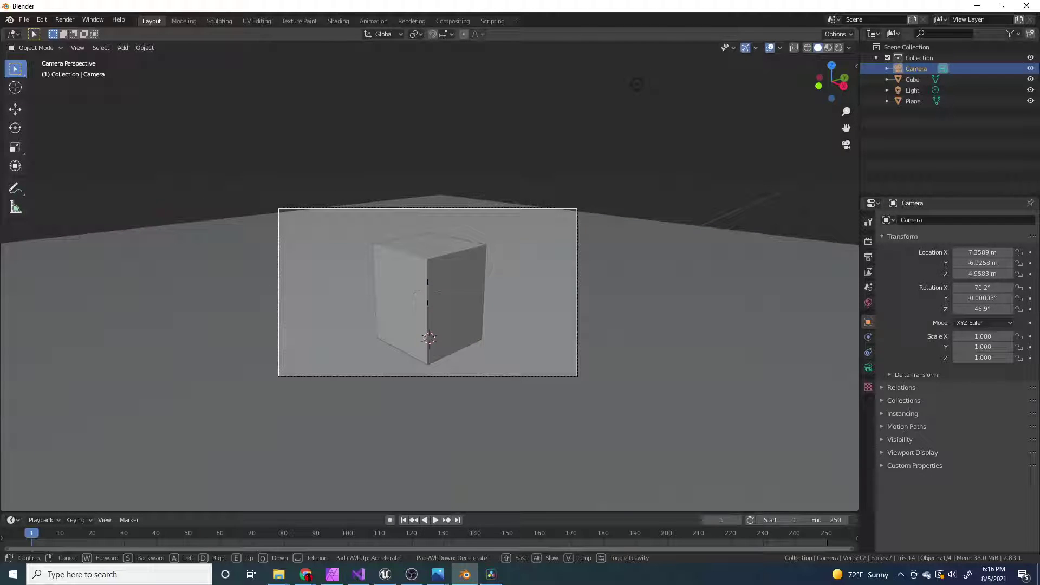
left_click(430, 280)
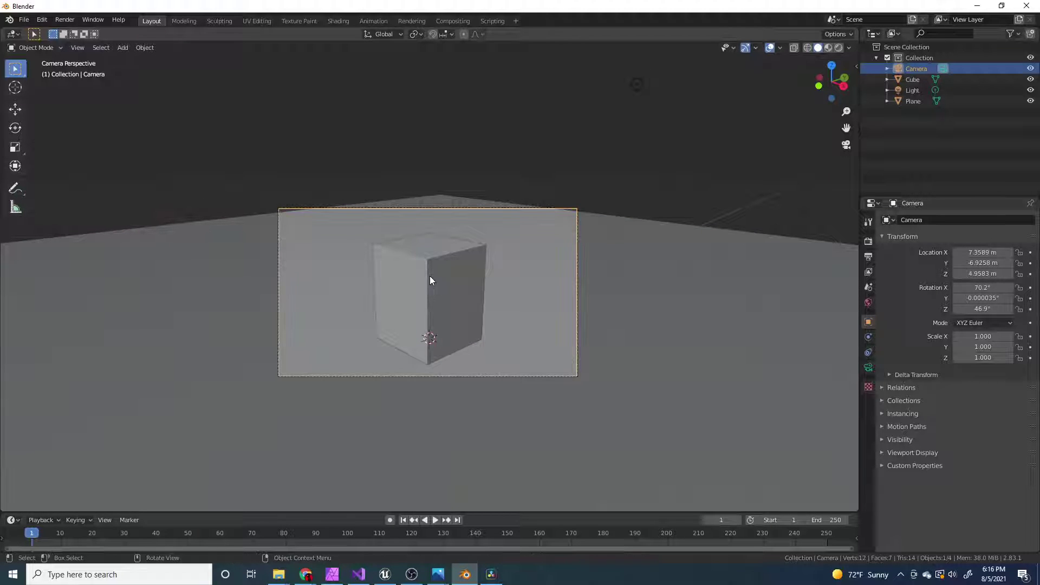
Enlarge the floor plane slightly so it extends further behind the cube.
left_click(604, 309)
left_click(706, 310)
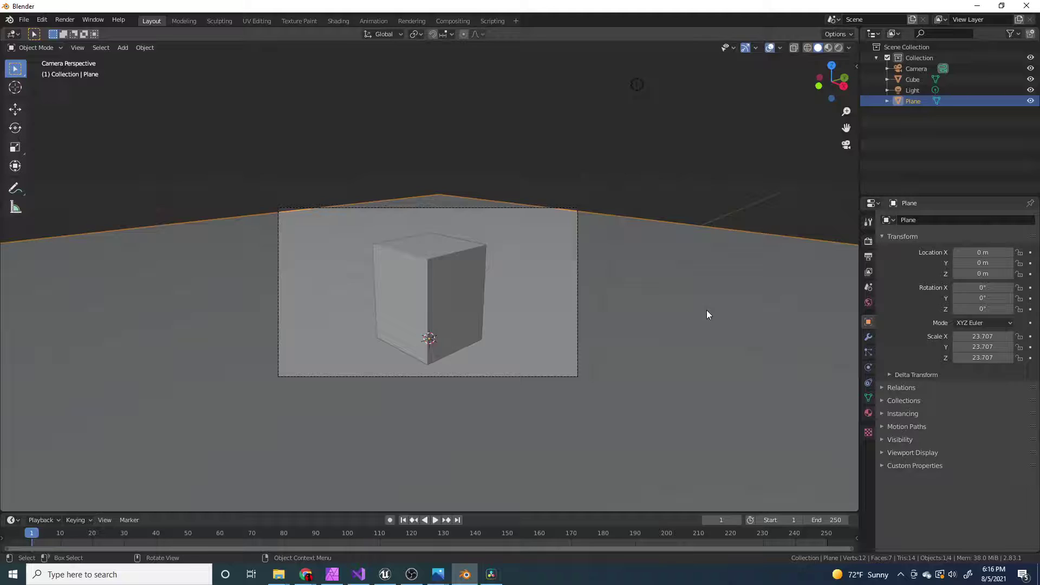
key("s")
left_click(683, 307)
Fine-tune the camera's aim to a rotation of about 68.9° on X and 47° on Z, keeping the cube framed.
left_click(450, 288)
scroll(508, 319, "up", 2)
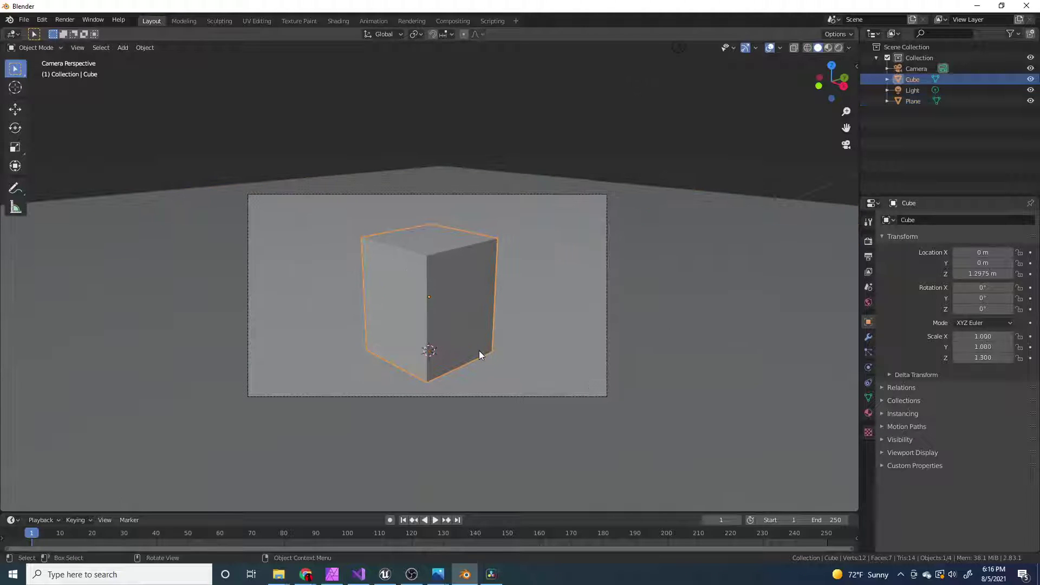
scroll(479, 351, "up", 1)
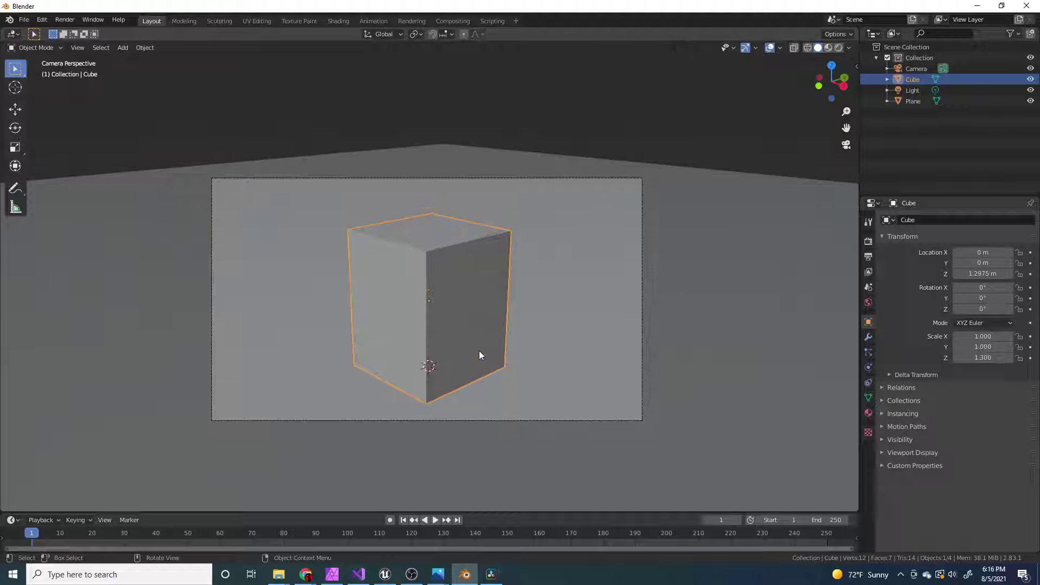
left_click(470, 178)
key("shift+grave")
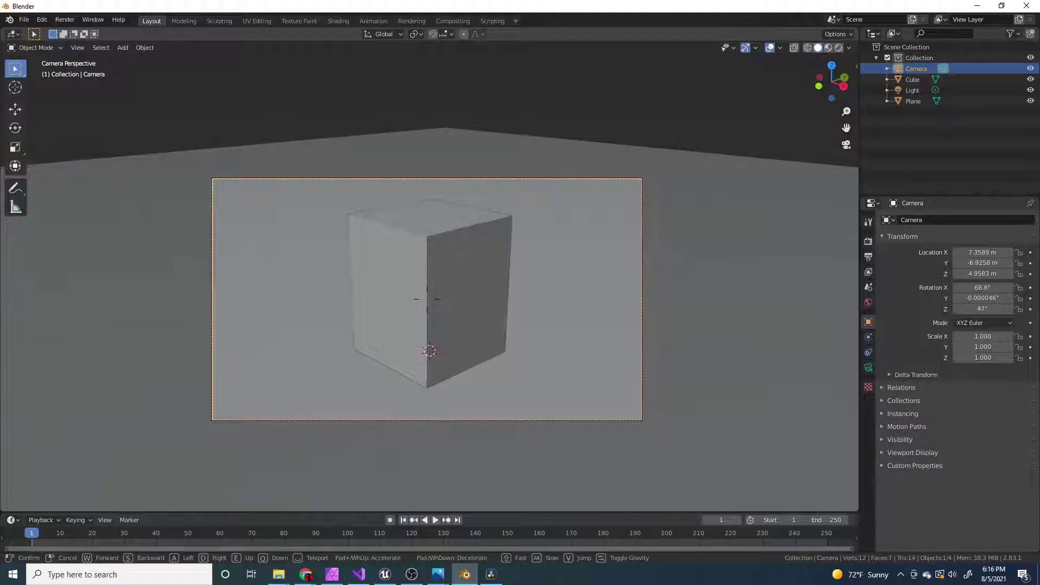
left_click(436, 305)
scroll(452, 356, "down", 1)
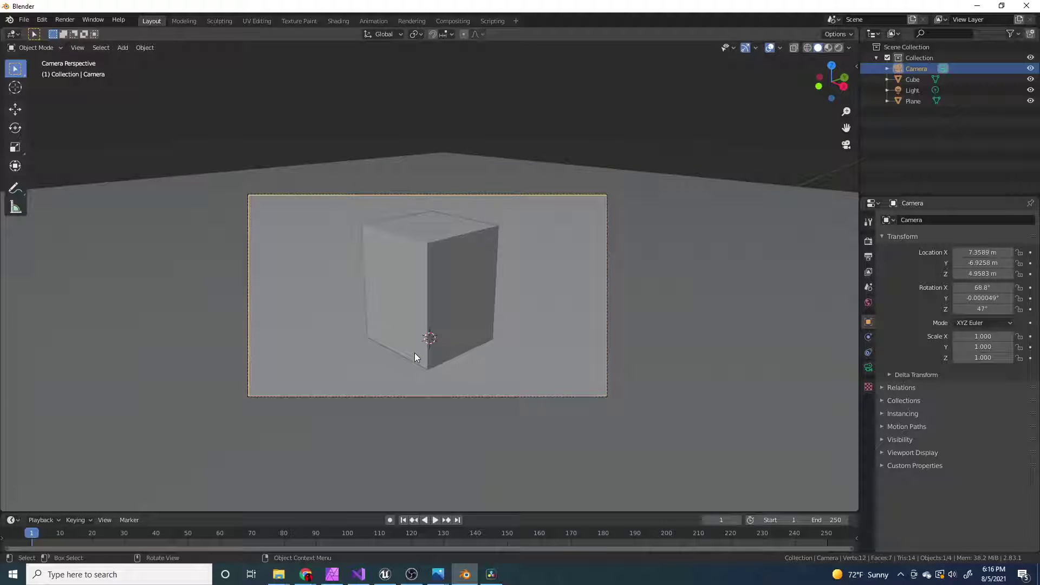
scroll(417, 353, "up", 1)
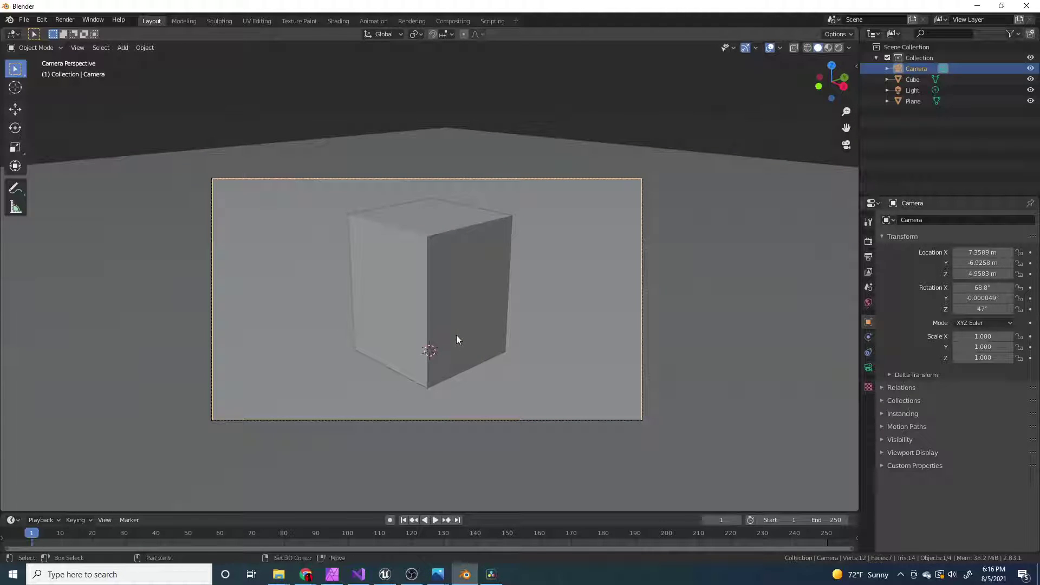
key("shift+grave")
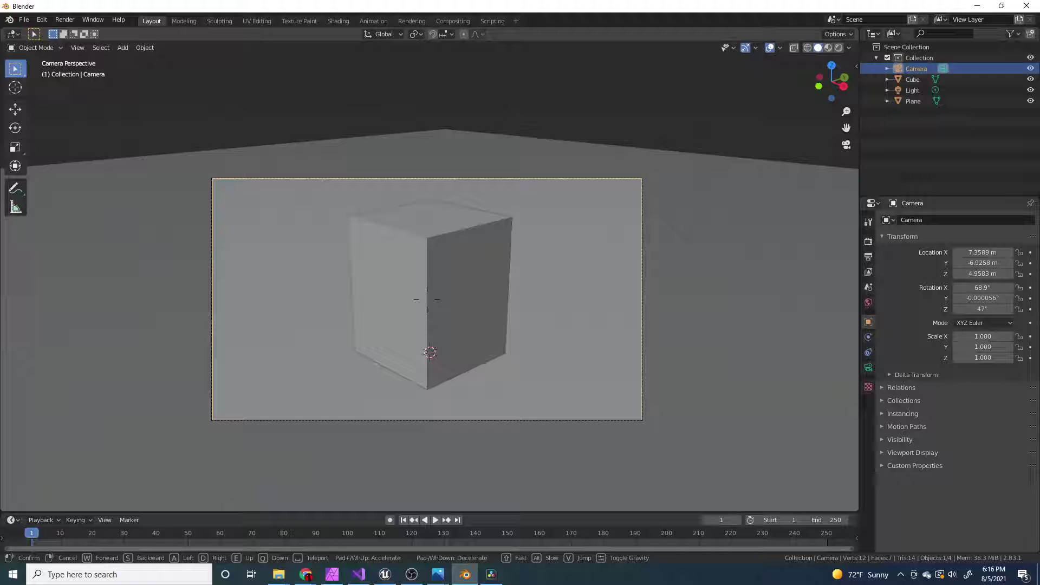
left_click(442, 285)
Select the cube and enter Edit Mode on it outside the camera view.
left_click(485, 319)
scroll(548, 350, "down", 1)
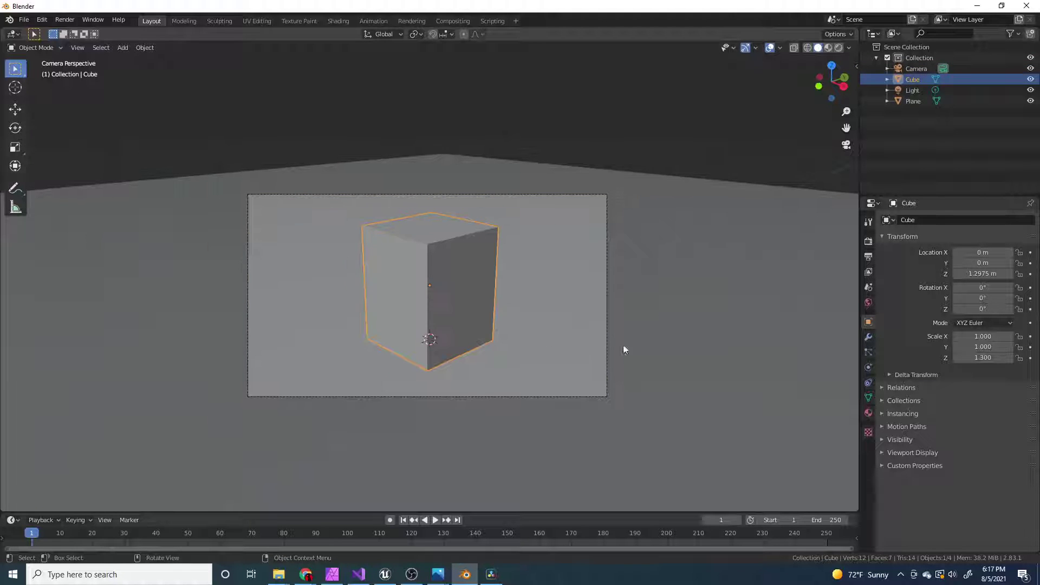
scroll(425, 299, "up", 2)
middle_click_drag(425, 299, 508, 318)
key("Tab")
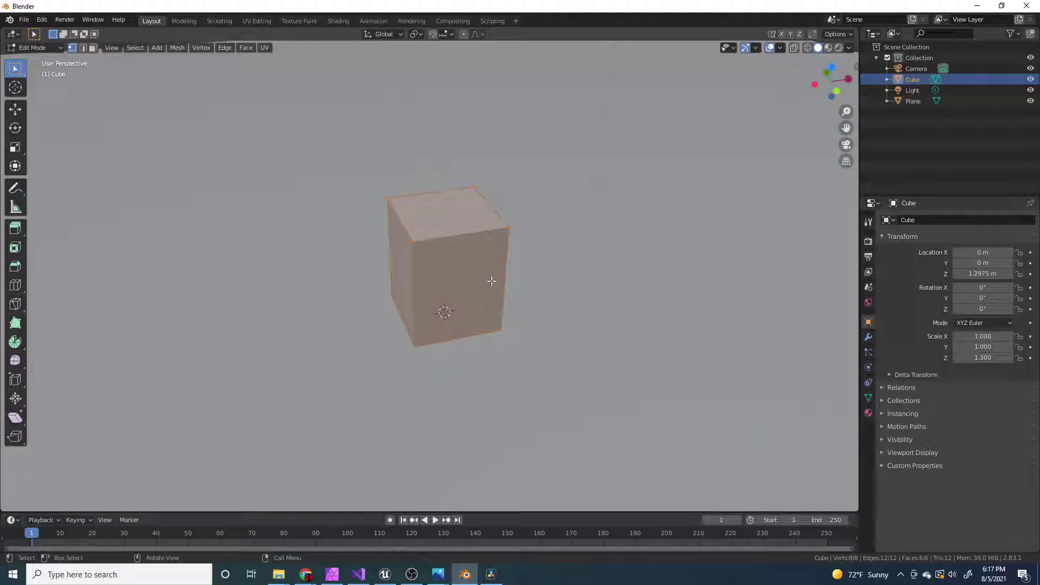
Extrude the cube's top face in place and scale it inward, leaving an even border around the top.
scroll(490, 260, "up", 2)
scroll(482, 320, "down", 4)
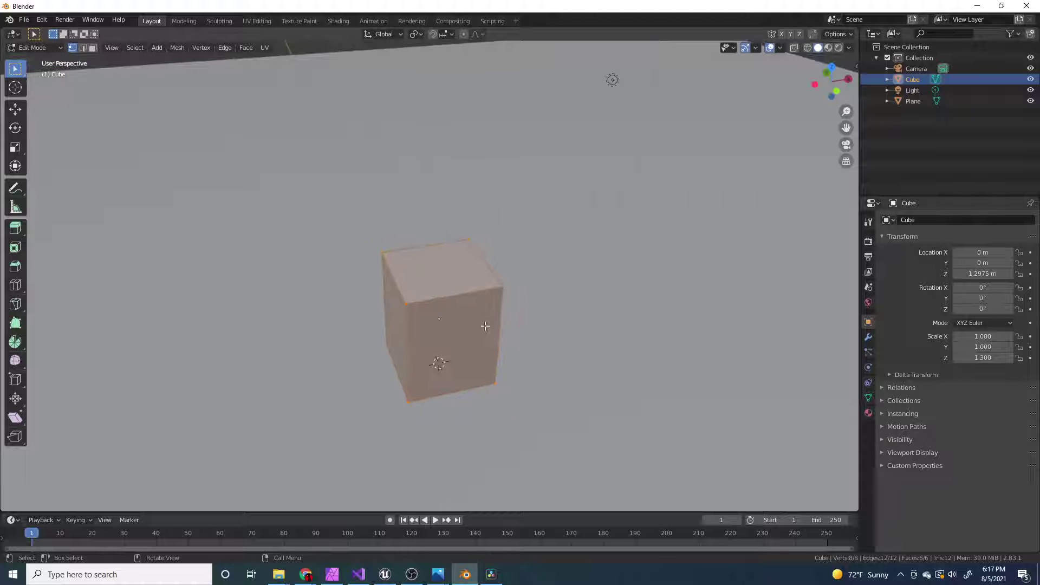
key("a")
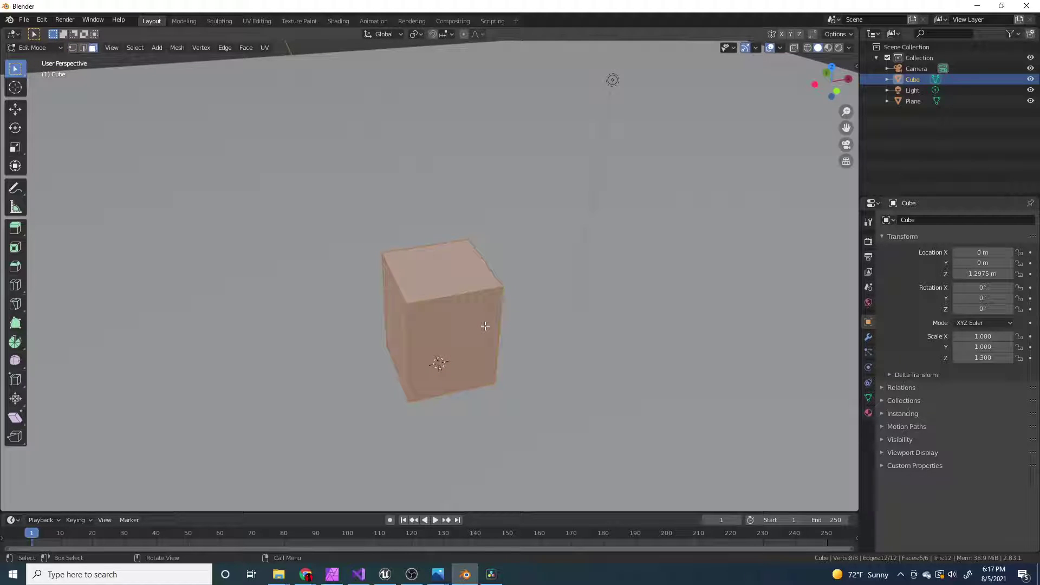
left_click(440, 250)
scroll(608, 362, "up", 3)
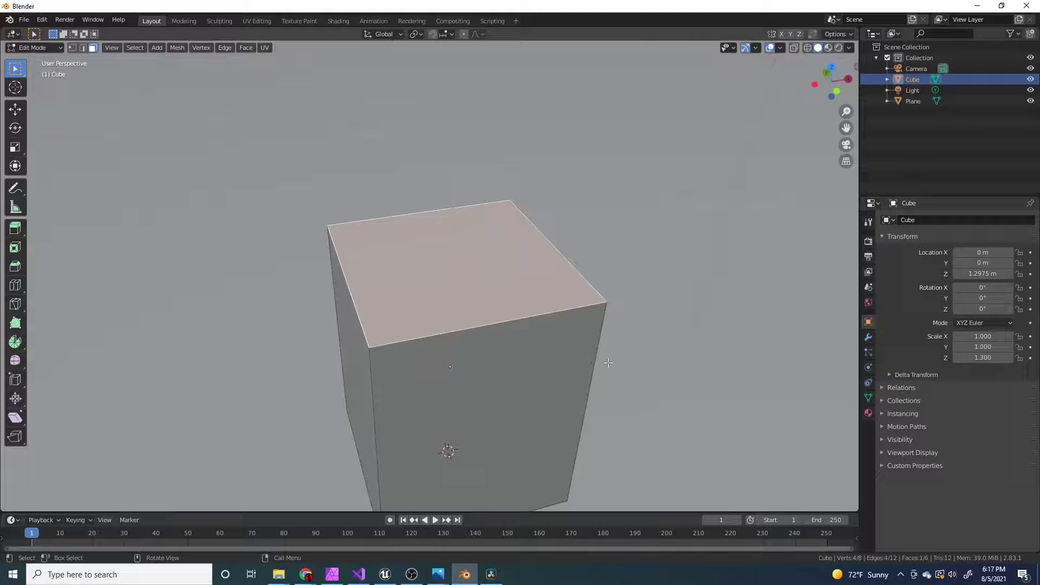
key("e")
right_click(649, 376)
key("s")
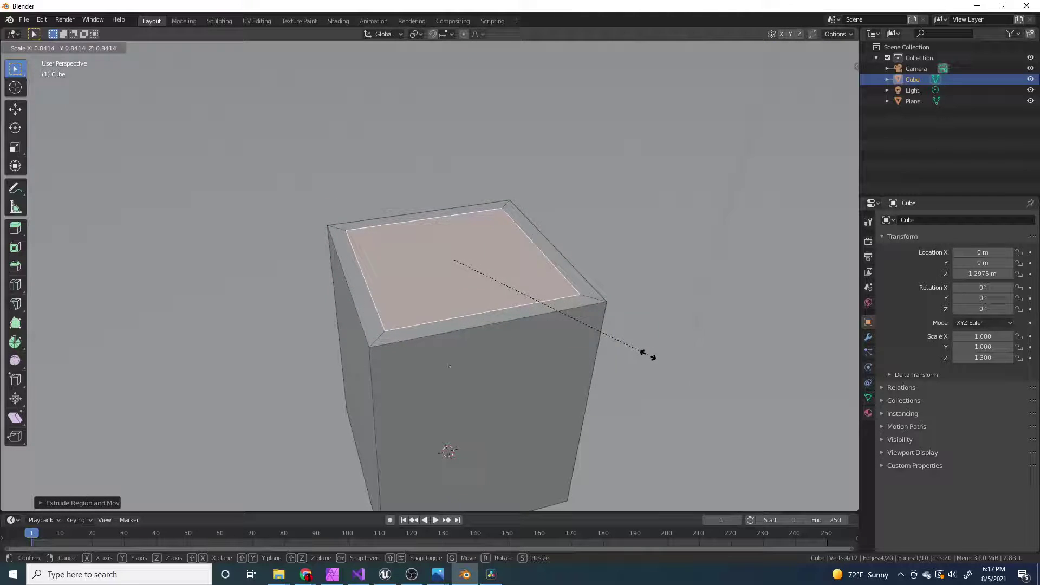
left_click(634, 352)
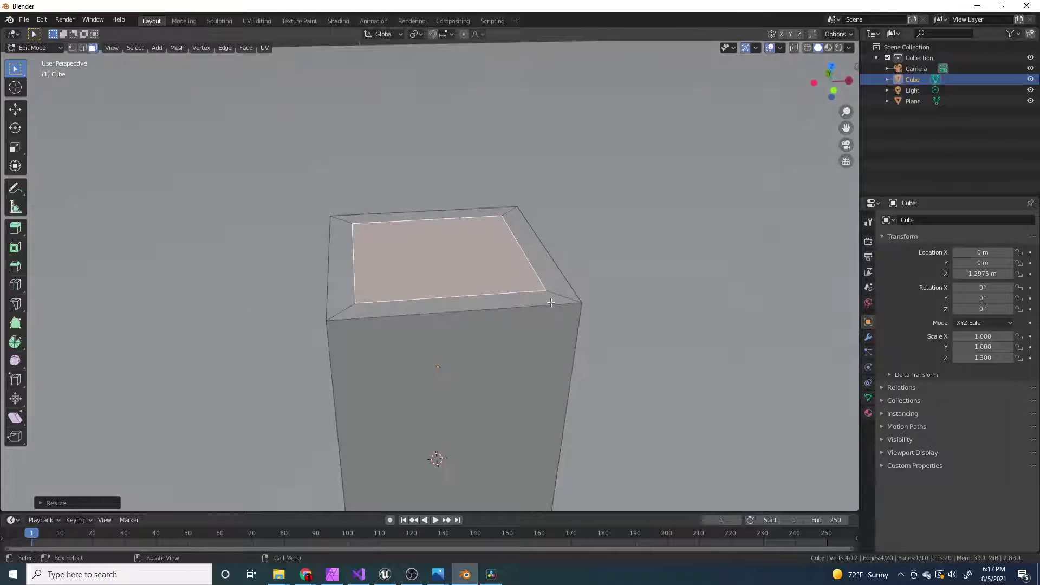
Extrude the inner top face down to hollow the cube, then lower the cavity floor along Z in wireframe shading.
key("e")
left_click(534, 403)
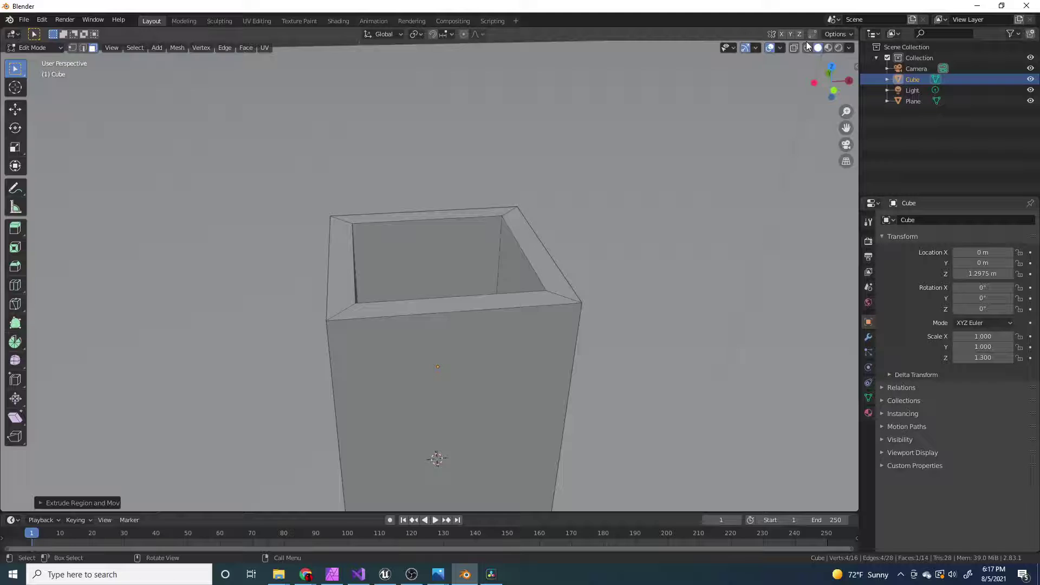
left_click(807, 47)
mouse_move(601, 255)
middle_mouse_down()
mouse_move(482, 307)
mouse_move(503, 297)
mouse_move(520, 312)
middle_mouse_up()
scroll(504, 297, "up", 1)
key("g")
key("z")
left_click(526, 372)
Fine-tune the cavity floor's height along Z so a solid base remains above the cube's bottom.
middle_click_drag(527, 372, 540, 306)
key("g")
key("z")
left_click(530, 359)
scroll(537, 294, "up", 1)
key("g")
key("z")
left_click(541, 308)
key("g")
key("z")
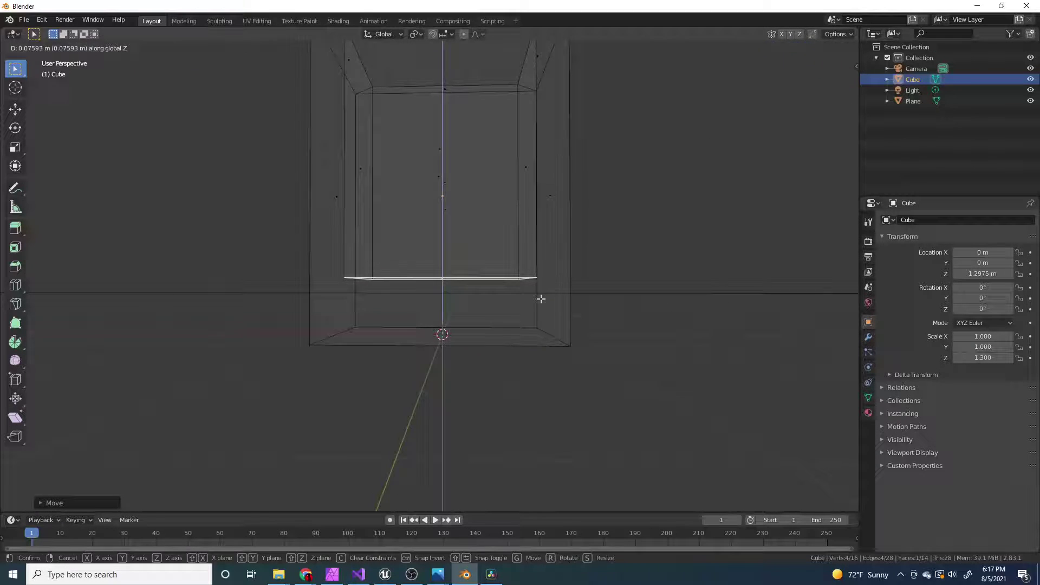
left_click(541, 298)
Return to Object Mode with solid shading and check the hollowed cube from above.
scroll(536, 318, "down", 3)
key("Tab")
left_click(817, 48)
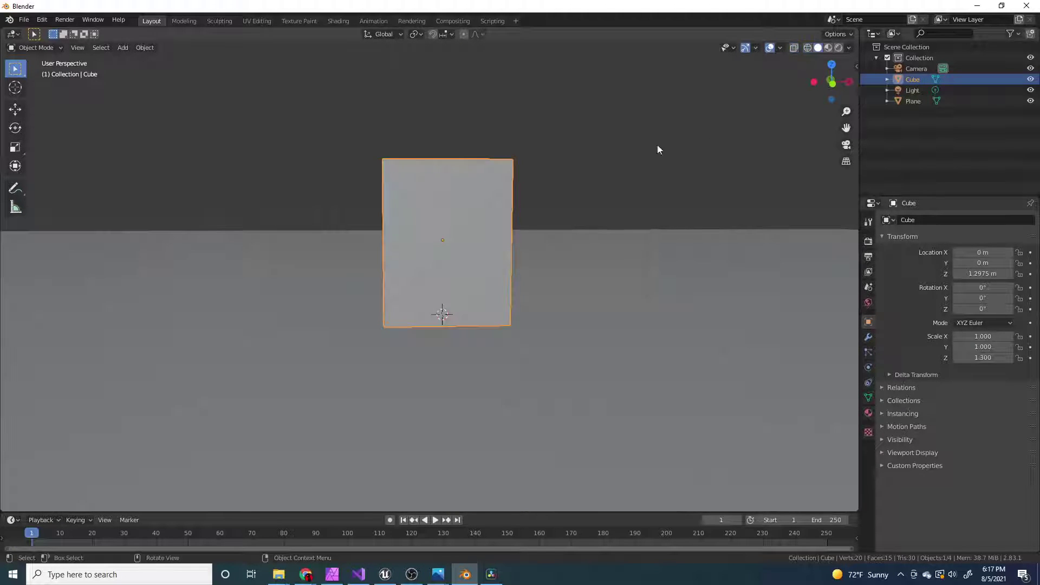
middle_click_drag(657, 149, 505, 257)
scroll(539, 270, "up", 3)
middle_click_drag(772, 312, 901, 388)
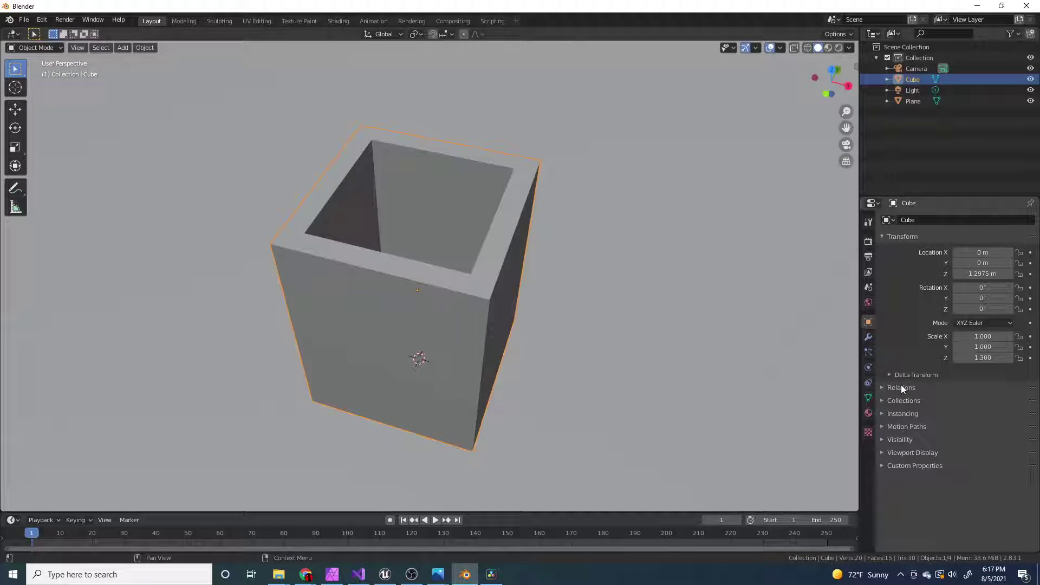
Add a Subdivision Surface modifier to the hollow cube and raise its viewport subdivisions to 5.
left_click(868, 336)
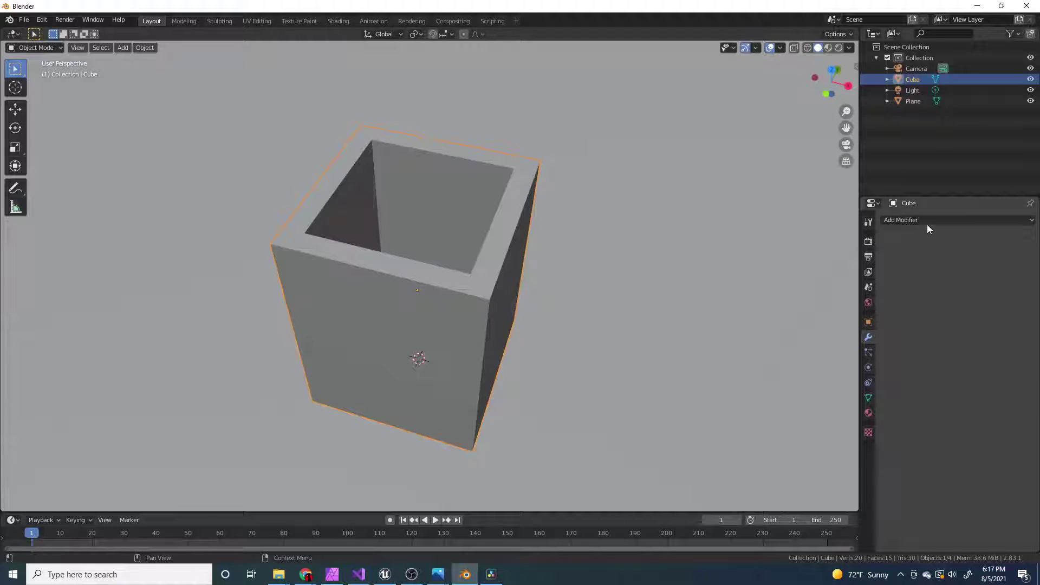
left_click(928, 222)
left_click(842, 399)
middle_click_drag(842, 395, 622, 308)
left_click(948, 302)
left_click(949, 302)
left_click(949, 302)
left_click(949, 302)
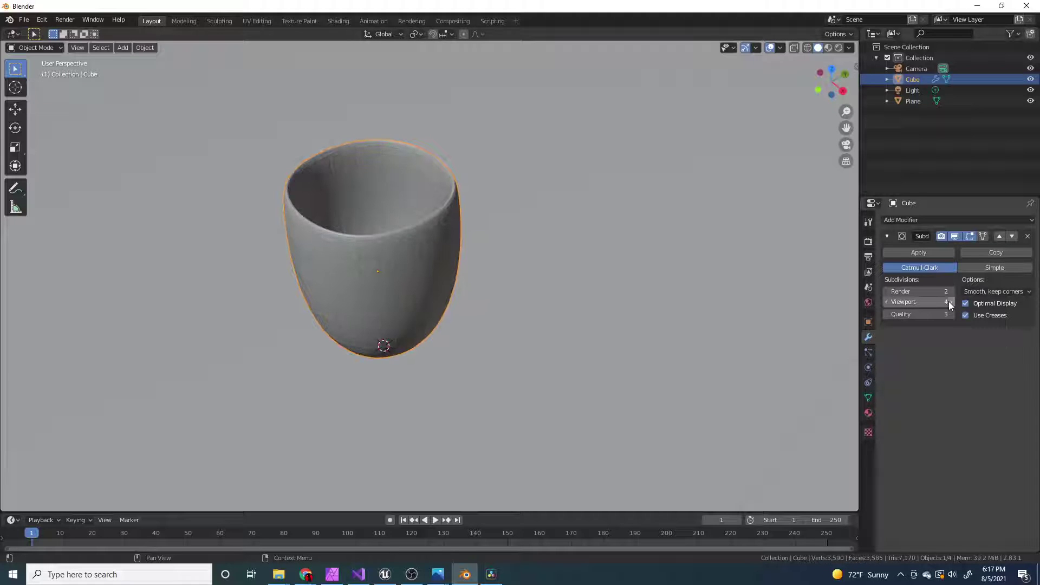
Check the smoothed cup up close and lower the viewport subdivisions to 4.
middle_click_drag(503, 270, 475, 267)
scroll(385, 210, "up", 1)
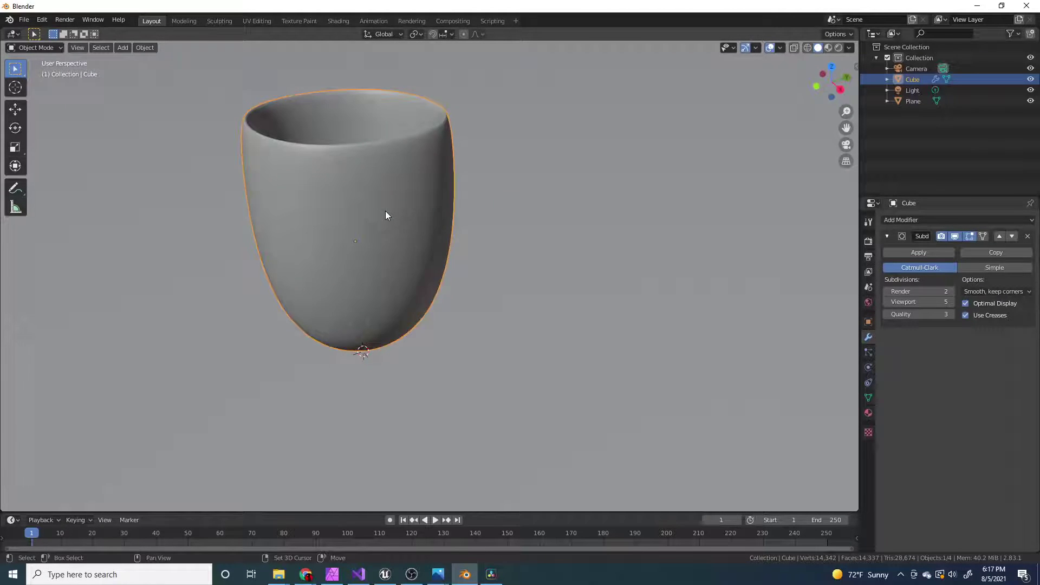
middle_click_drag(386, 210, 443, 255, "shift")
scroll(451, 268, "down", 1)
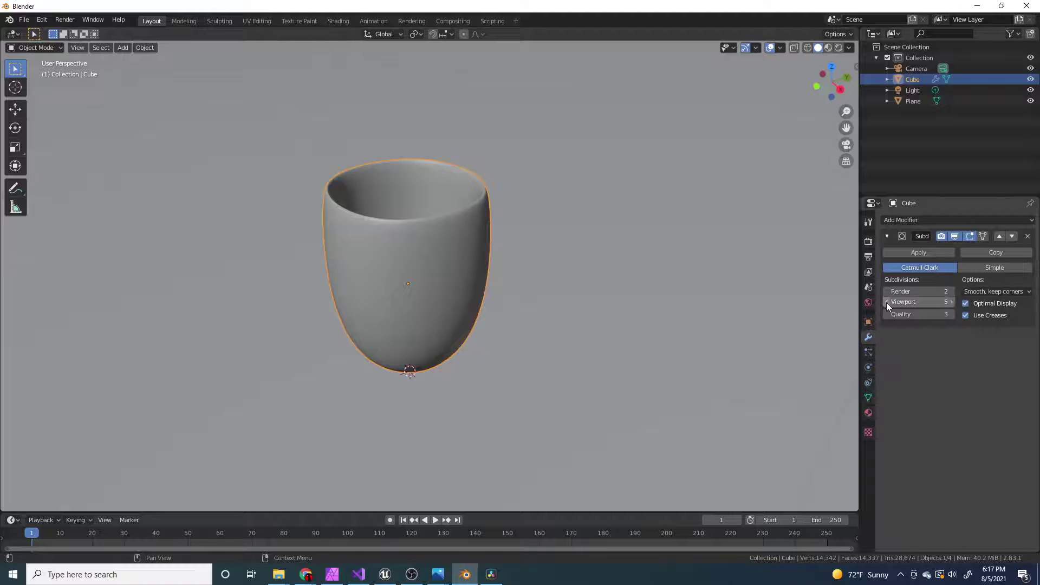
left_click(886, 301)
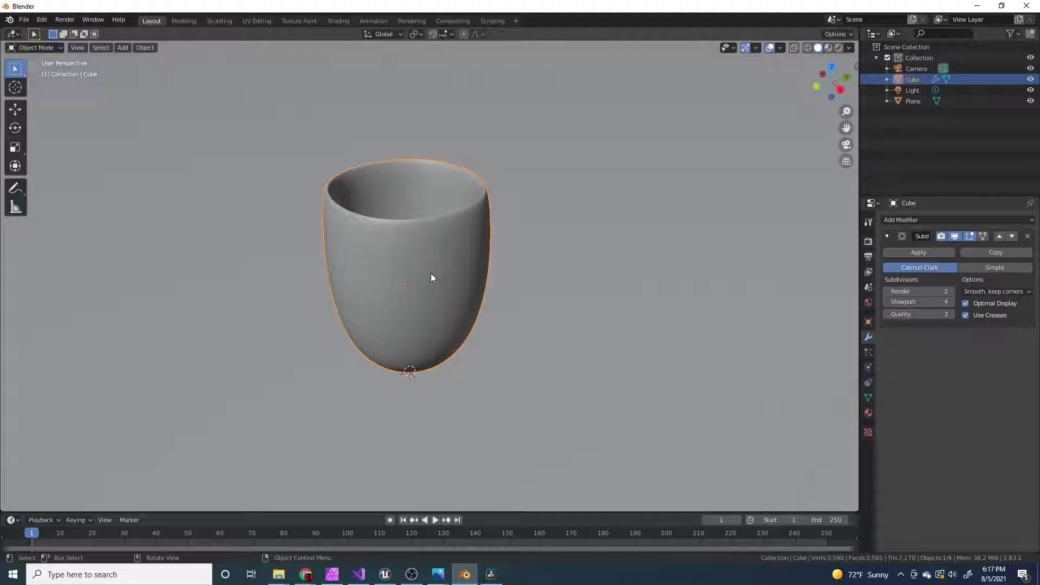
Enter Edit Mode on the cup and select its four outer side faces.
key("Tab")
left_click(447, 276)
middle_click_drag(447, 276, 596, 295)
left_click(517, 307, "shift")
left_click(477, 260, "shift")
middle_click_drag(477, 259, 548, 253)
left_click(442, 252, "shift")
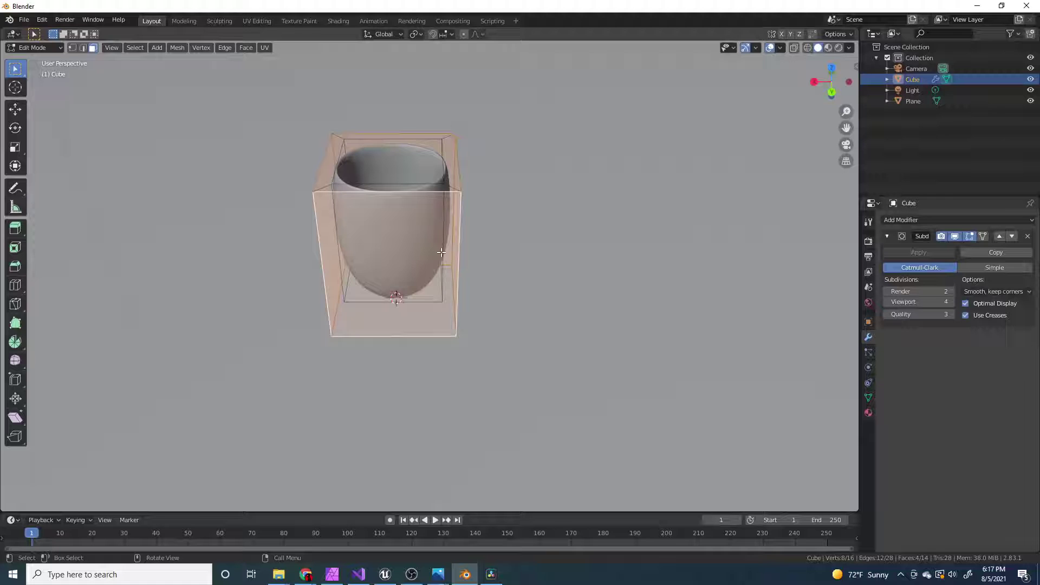
Select only two opposite outer side faces of the cup and inset them by 0.03 m.
scroll(442, 252, "up", 2)
middle_click_drag(459, 241, 269, 243)
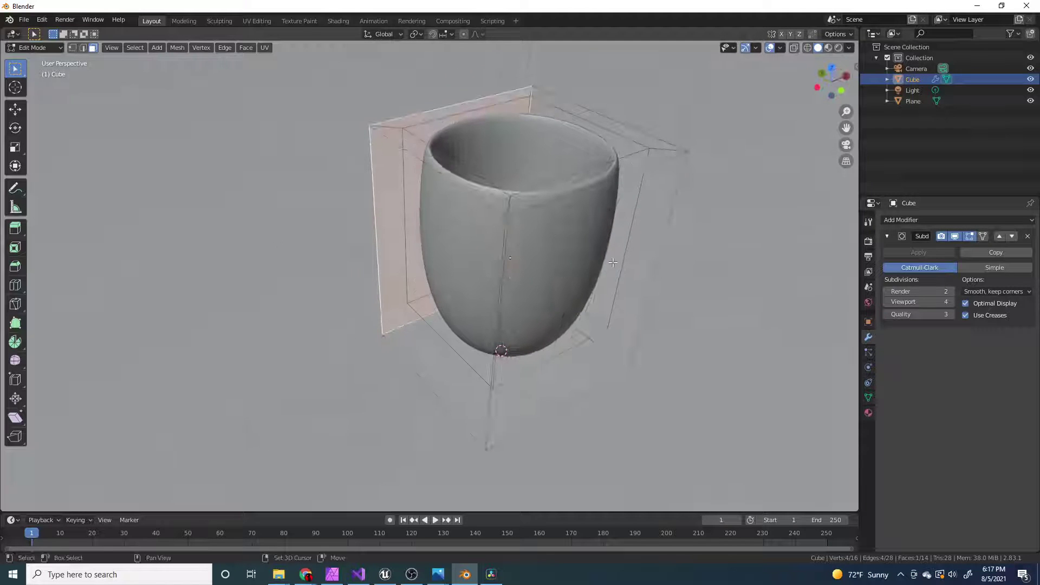
middle_click_drag(613, 263, 429, 266)
left_click(429, 265, "shift")
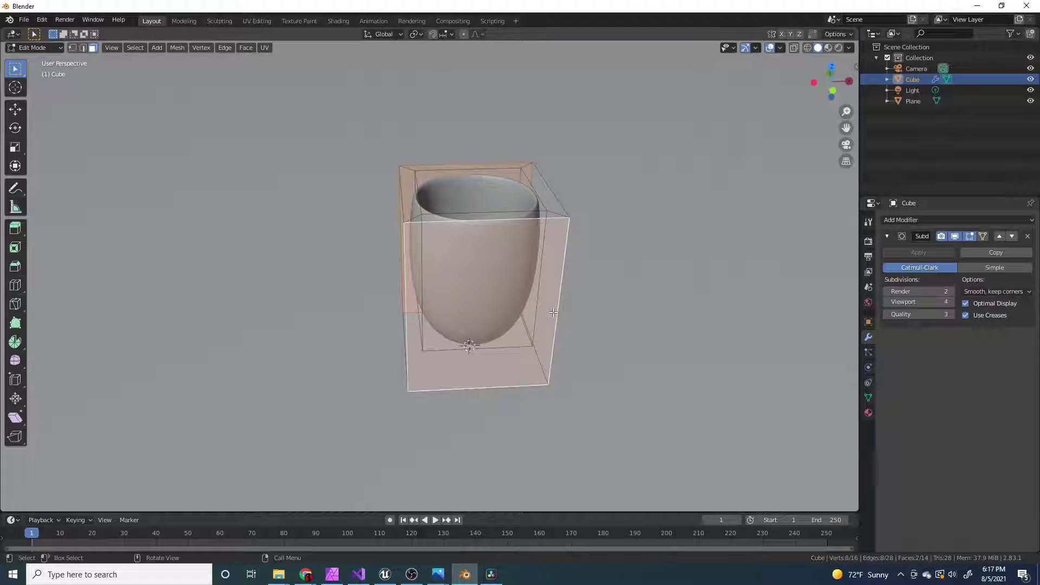
middle_click_drag(553, 312, 606, 357)
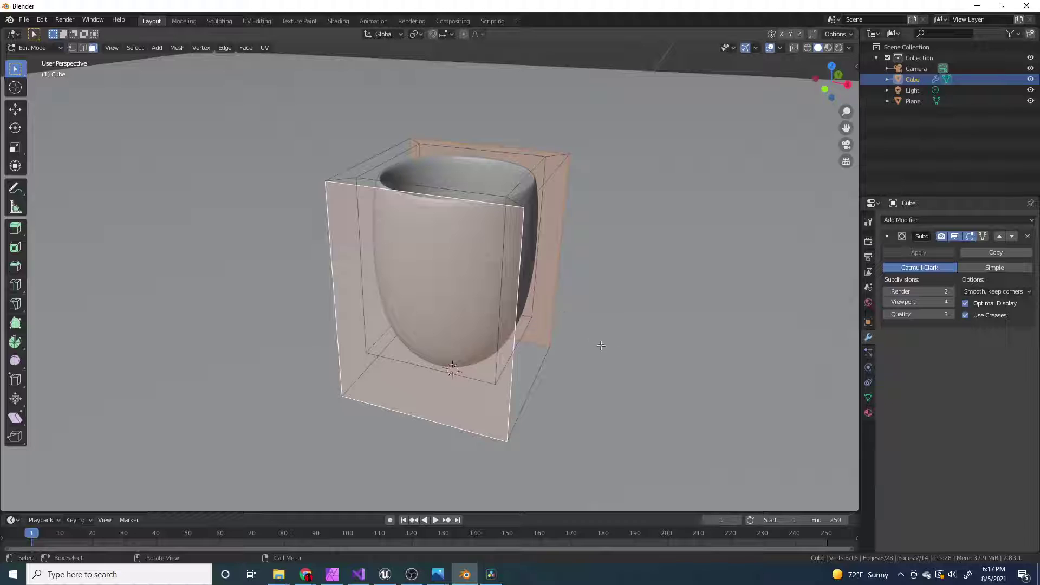
key("i")
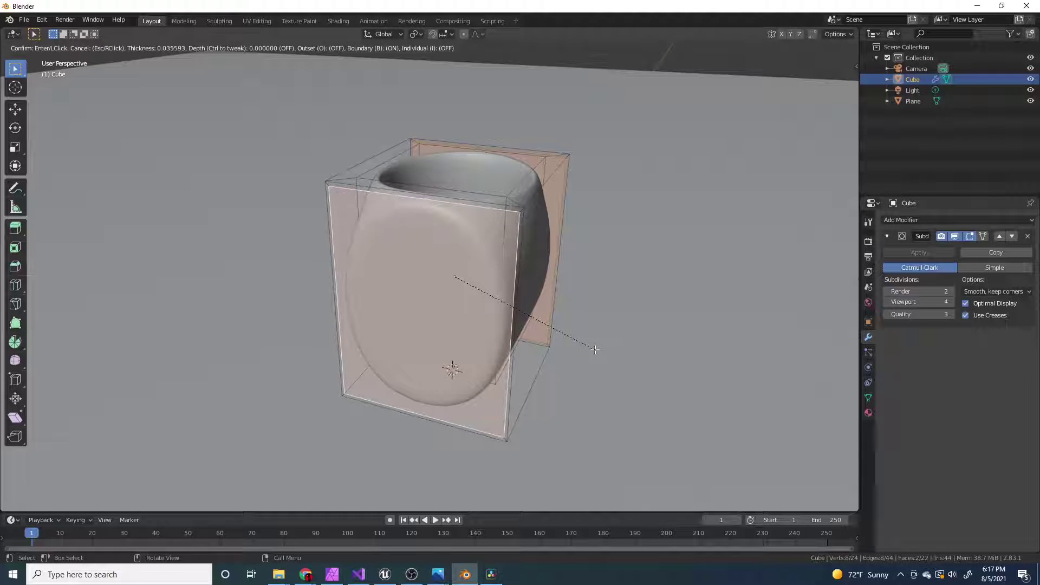
type(".")
type(".0")
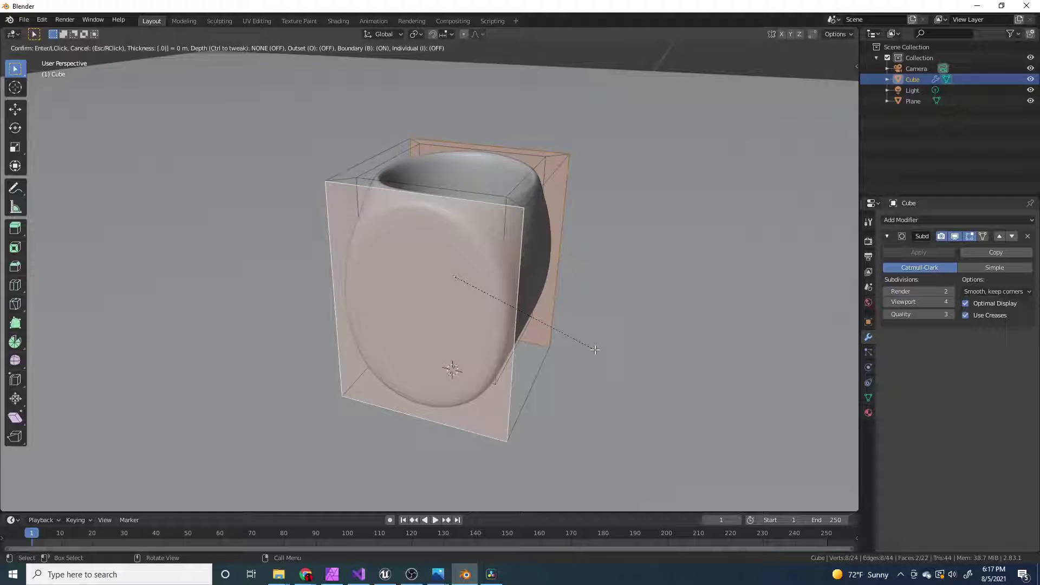
type("3")
key("Return")
Select the other two opposite outer side faces and inset them by a small thickness.
left_click(540, 287)
middle_click_drag(580, 286, 318, 318)
left_click(485, 246, "shift")
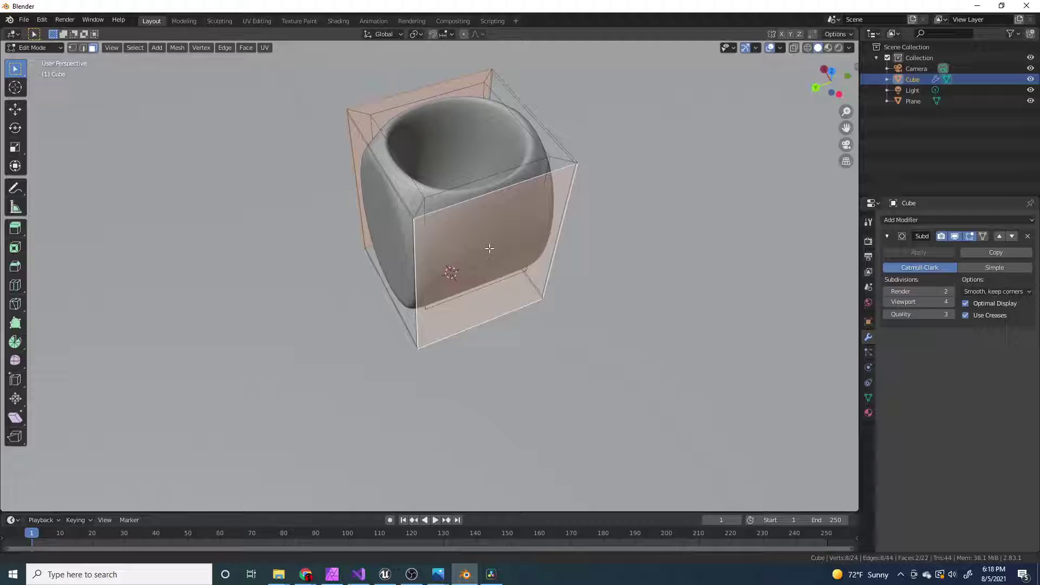
middle_click_drag(489, 249, 539, 286, "shift")
scroll(518, 301, "up", 2)
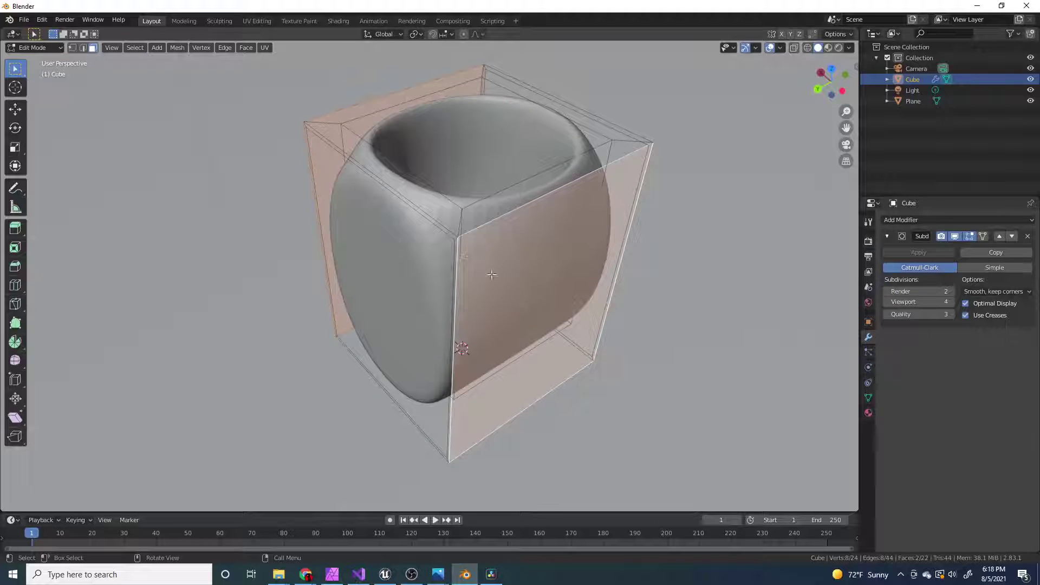
key("i")
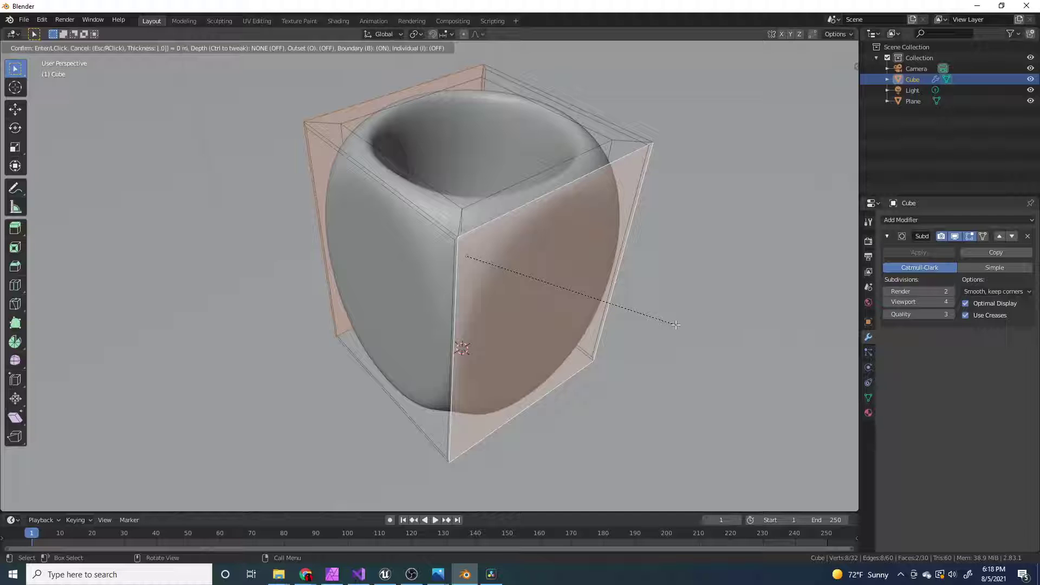
key("Return")
scroll(663, 220, "down", 5)
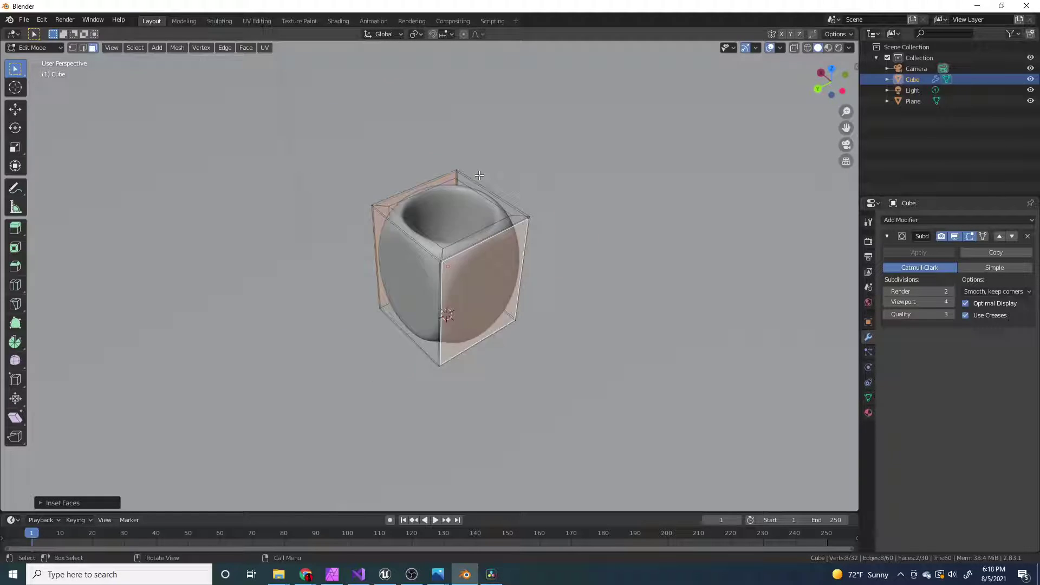
Select the cup's bottom face and inset it slightly to flatten the base.
key("Tab")
middle_click_drag(528, 248, 427, 354)
key("Tab")
left_click(441, 322)
middle_click_drag(548, 327, 554, 361)
key("i")
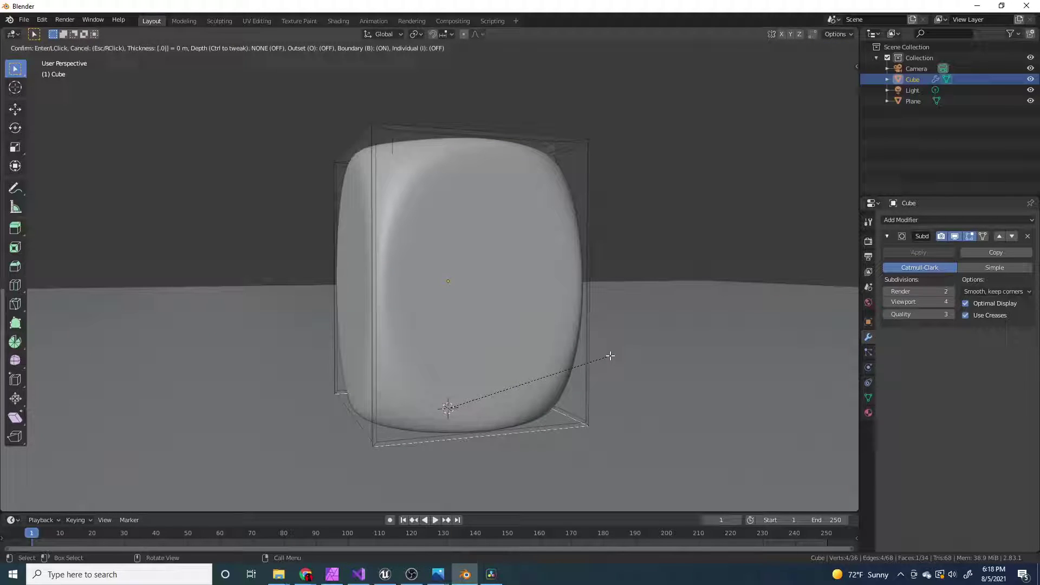
left_click(608, 355)
Examine the cup's rounded shape from several angles in Object Mode.
scroll(401, 175, "up", 2)
middle_click_drag(375, 177, 479, 249)
scroll(393, 245, "down", 2)
scroll(482, 250, "down", 1)
scroll(558, 272, "up", 1)
key("Tab")
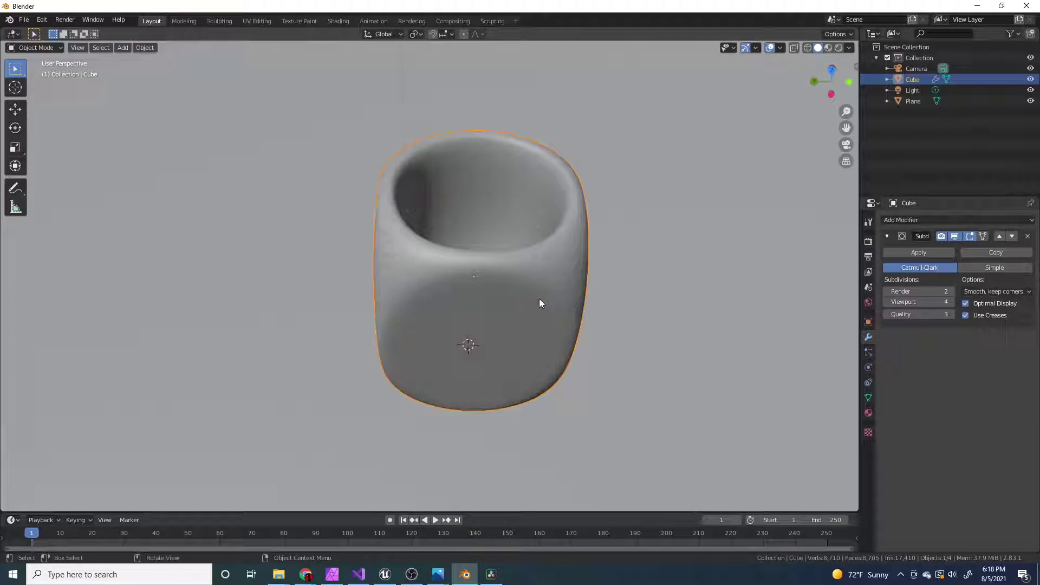
middle_click_drag(539, 298, 485, 262)
Try to inset the four top rim faces of the cup by 0.01 m.
key("Tab")
left_click(476, 304, "shift")
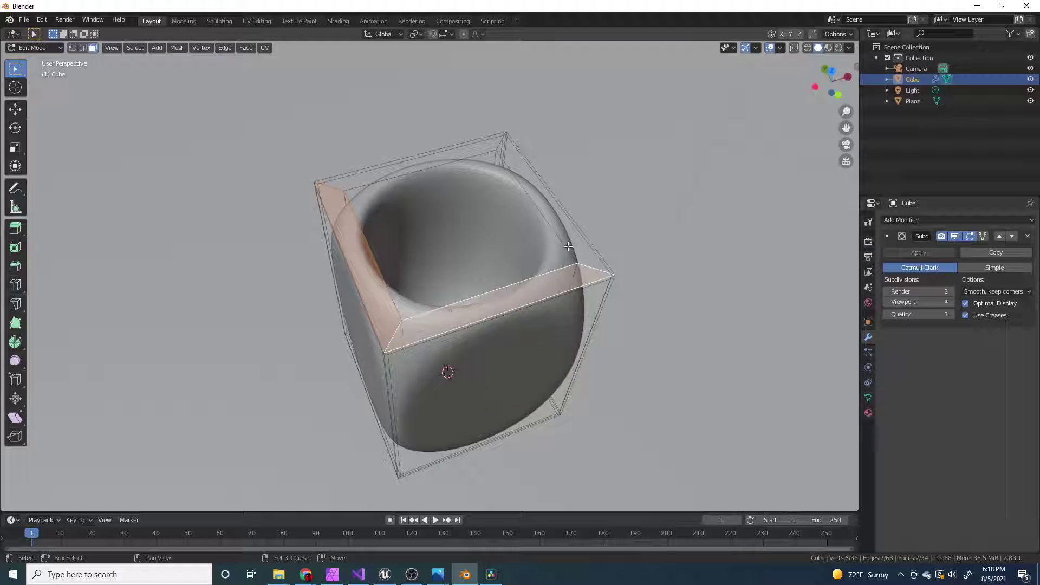
left_click(572, 233, "shift")
left_click(483, 147, "shift")
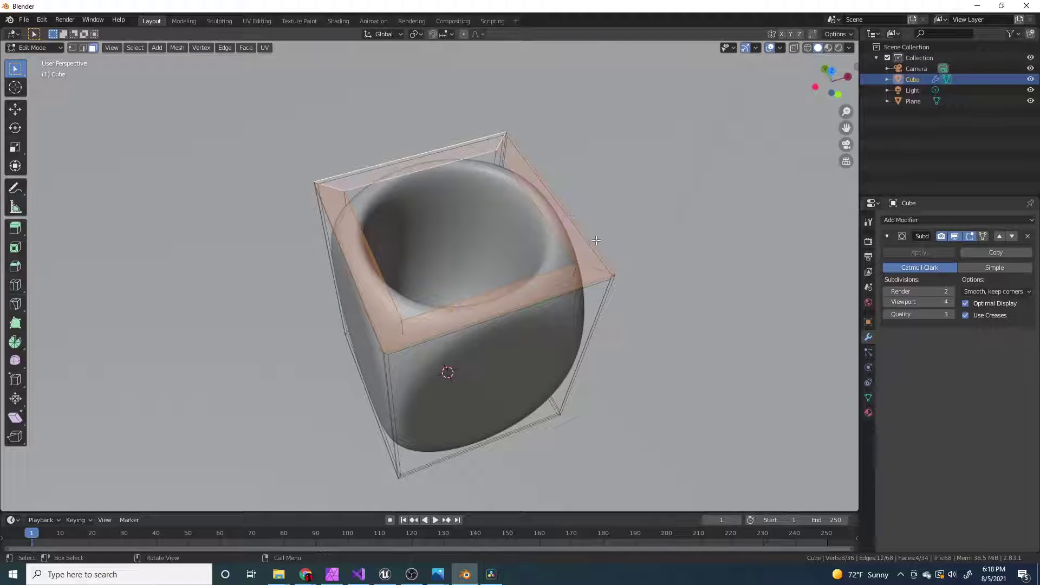
key("i")
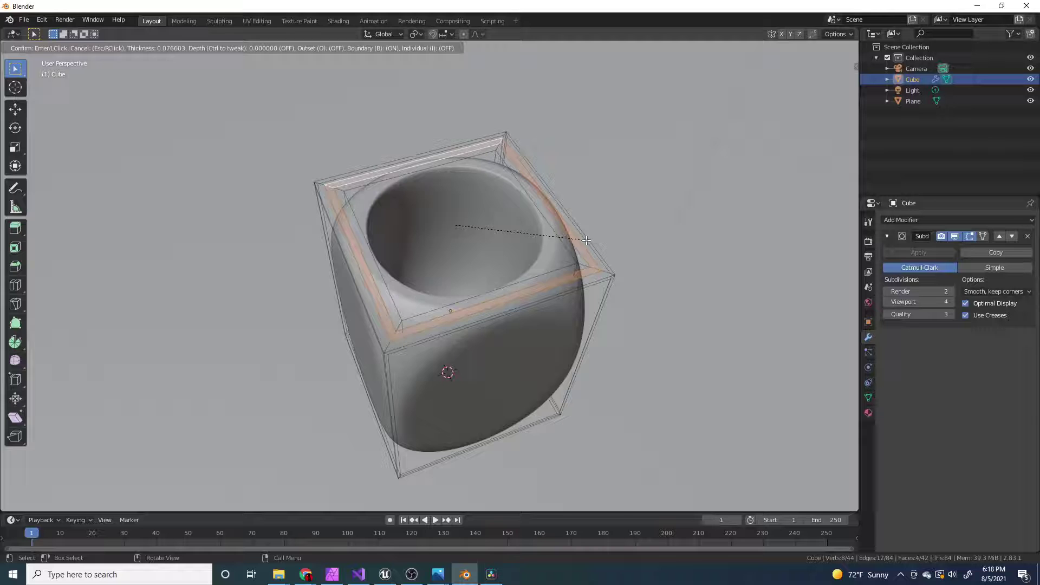
type(".0")
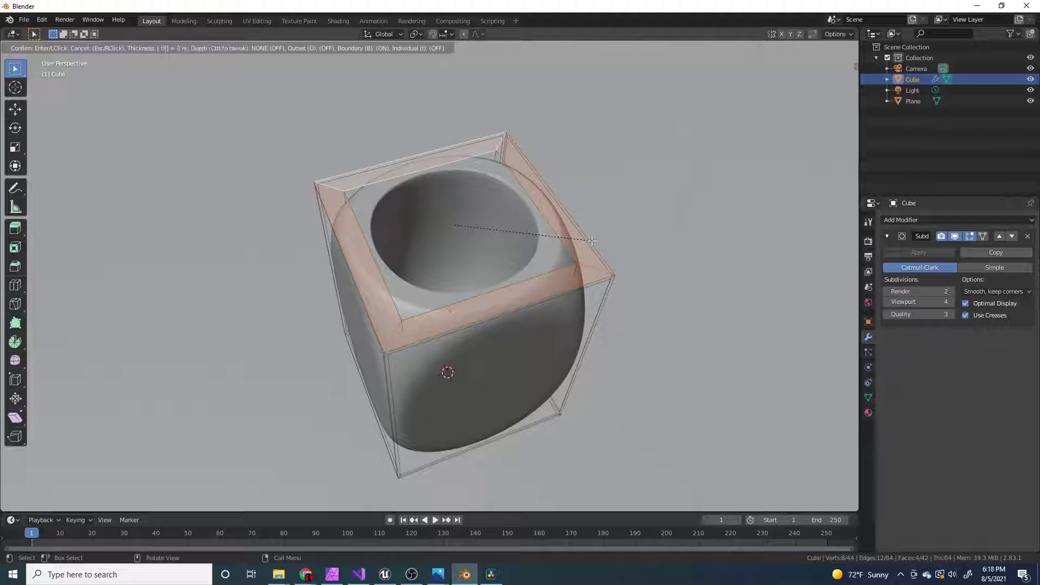
type("1")
key("Return")
Review the cup, undo the inset of the rim faces, and return to Object Mode.
key("Tab")
scroll(593, 243, "down", 3)
middle_click_drag(593, 244, 463, 221)
key("Tab")
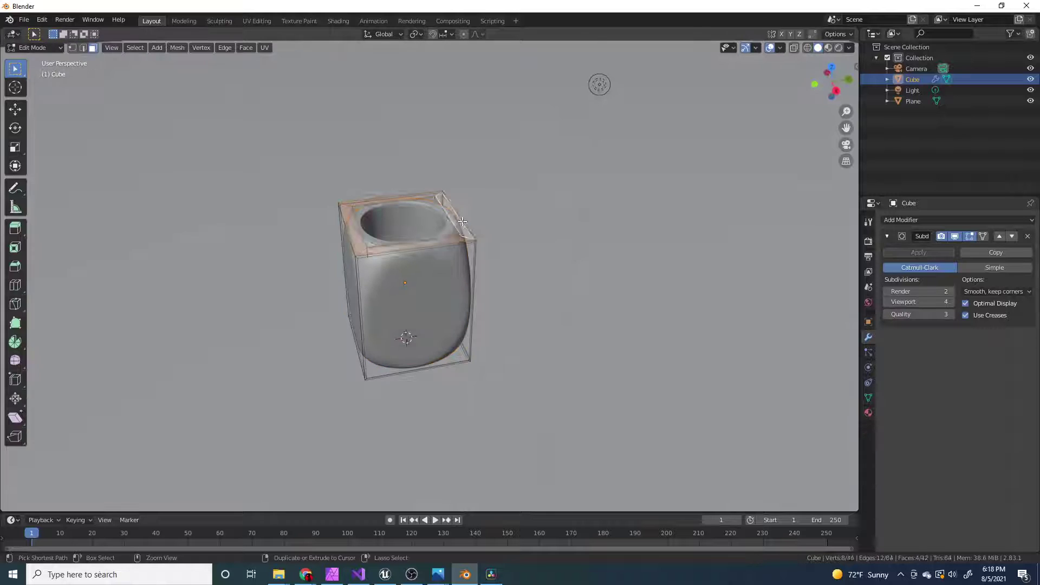
key("Tab")
middle_click_drag(485, 267, 532, 249)
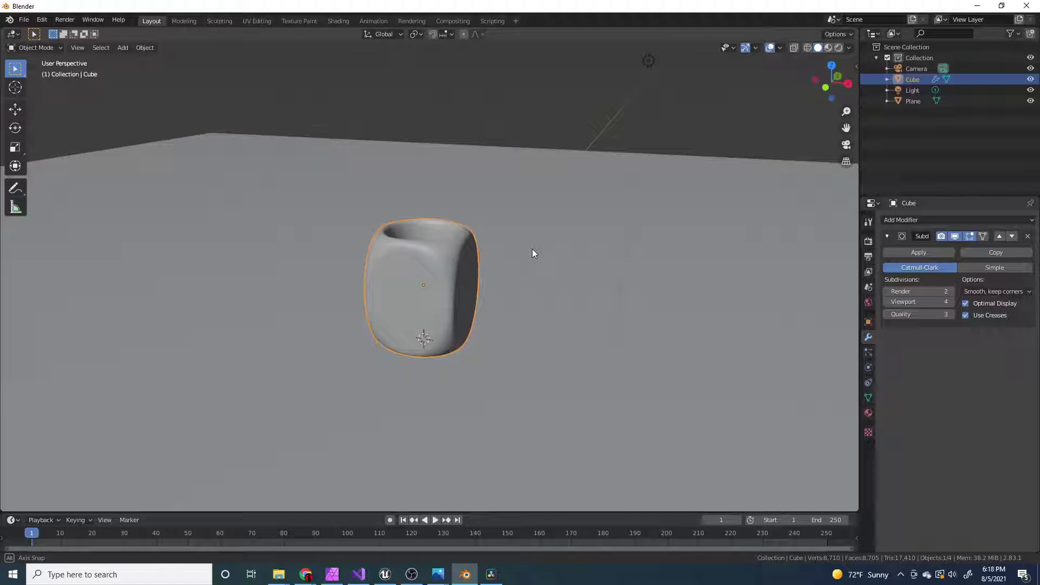
Set the Subdivision Surface modifier's viewport subdivisions to 6 and check the surface up close.
scroll(532, 249, "up", 2)
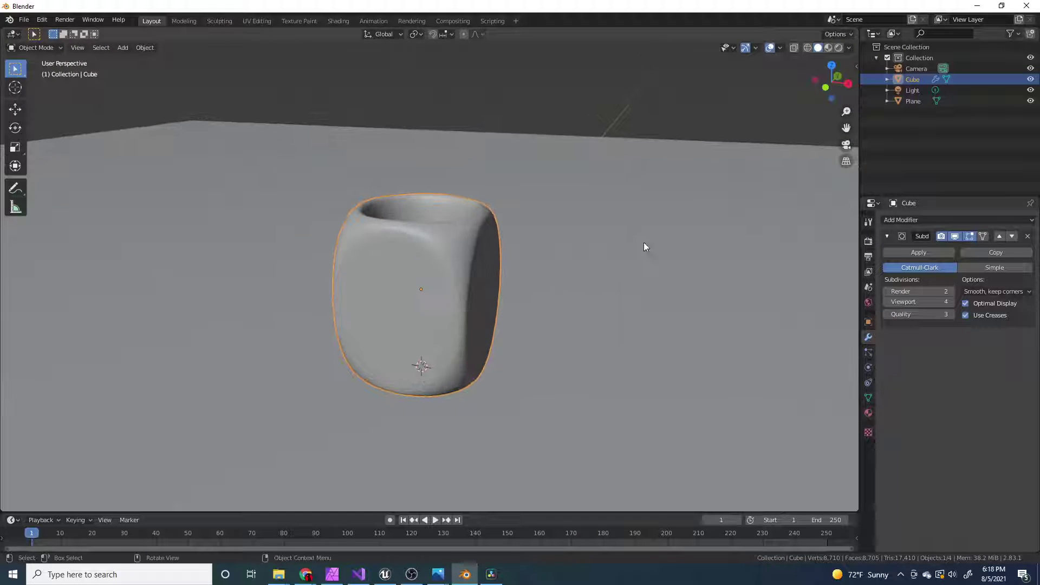
left_click(948, 301)
left_click(948, 302)
scroll(456, 290, "up", 5)
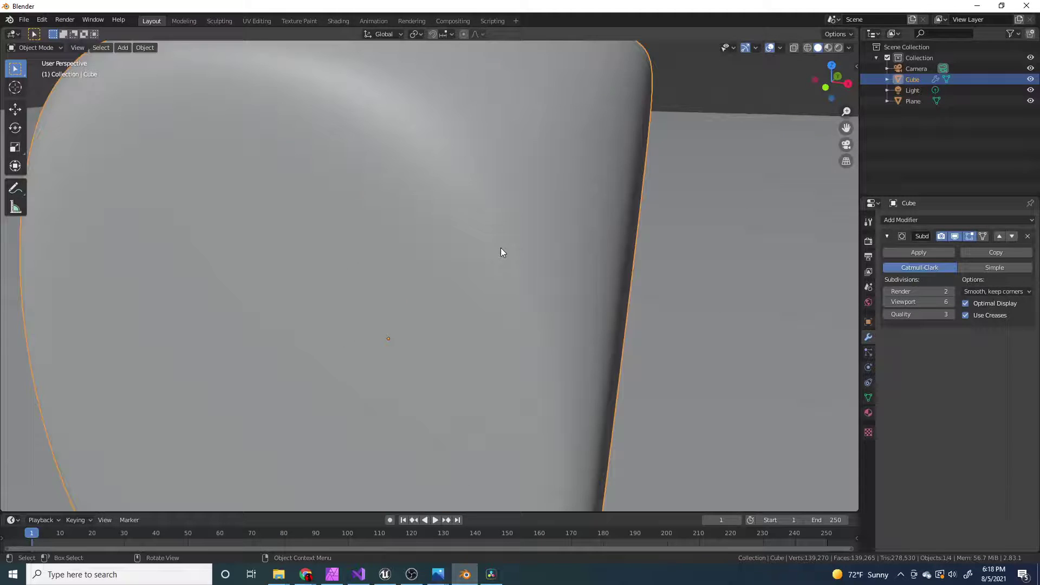
scroll(501, 250, "down", 5)
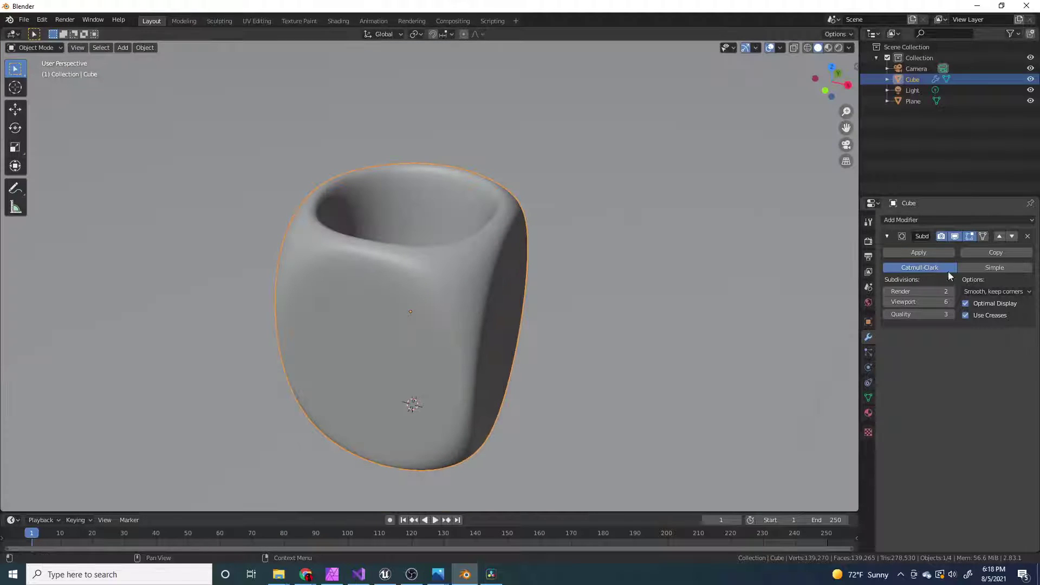
Apply the cup's Subdivision Surface modifier and return to the camera view.
left_click(927, 253)
scroll(520, 336, "up", 4)
scroll(557, 317, "down", 8)
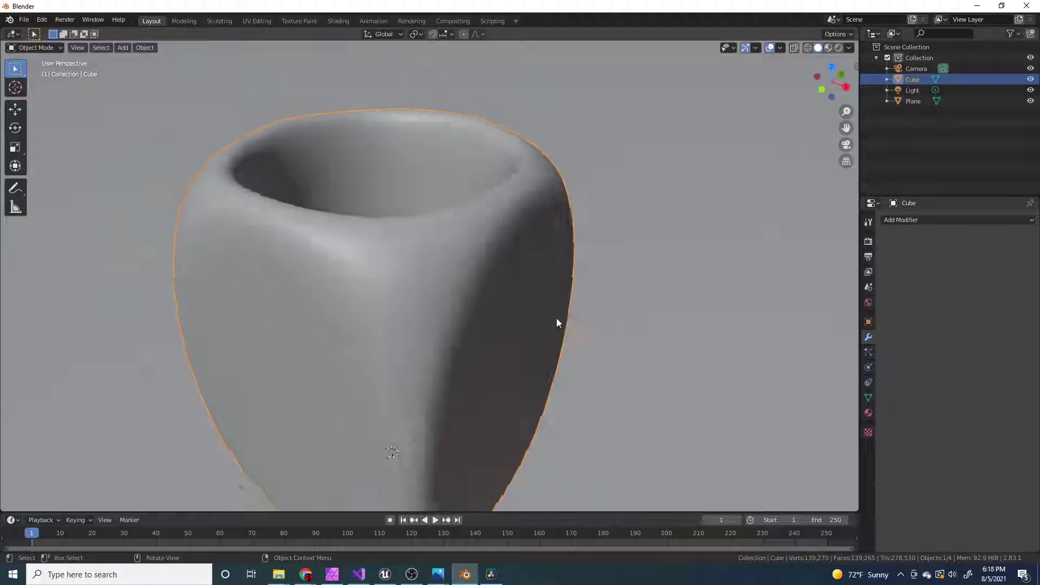
key("KP_0")
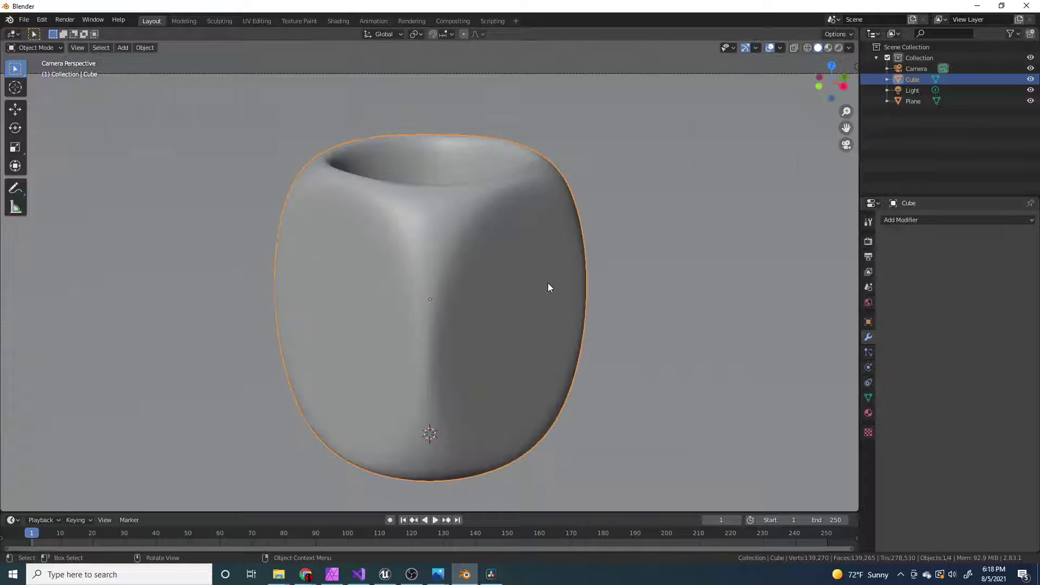
Deselect the cup and switch the viewport to Rendered shading to preview the scene through the camera.
left_click(604, 139)
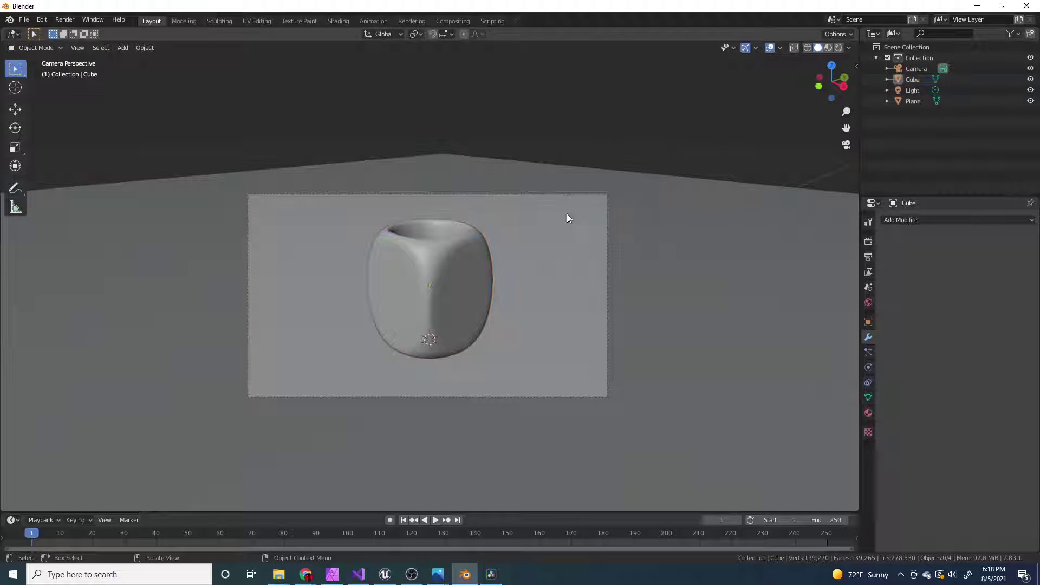
left_click(837, 48)
scroll(525, 239, "up", 3)
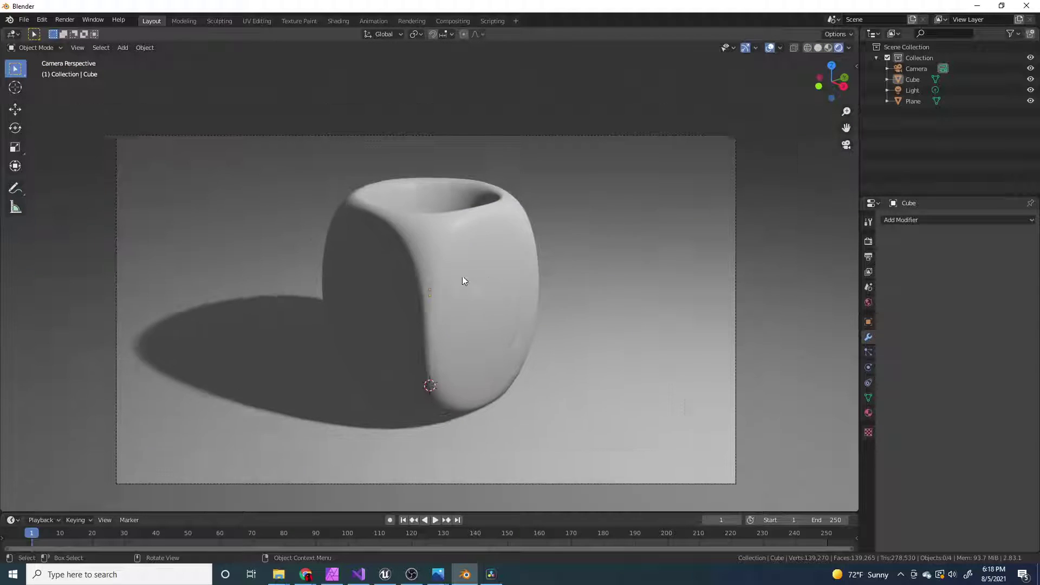
scroll(462, 275, "down", 1)
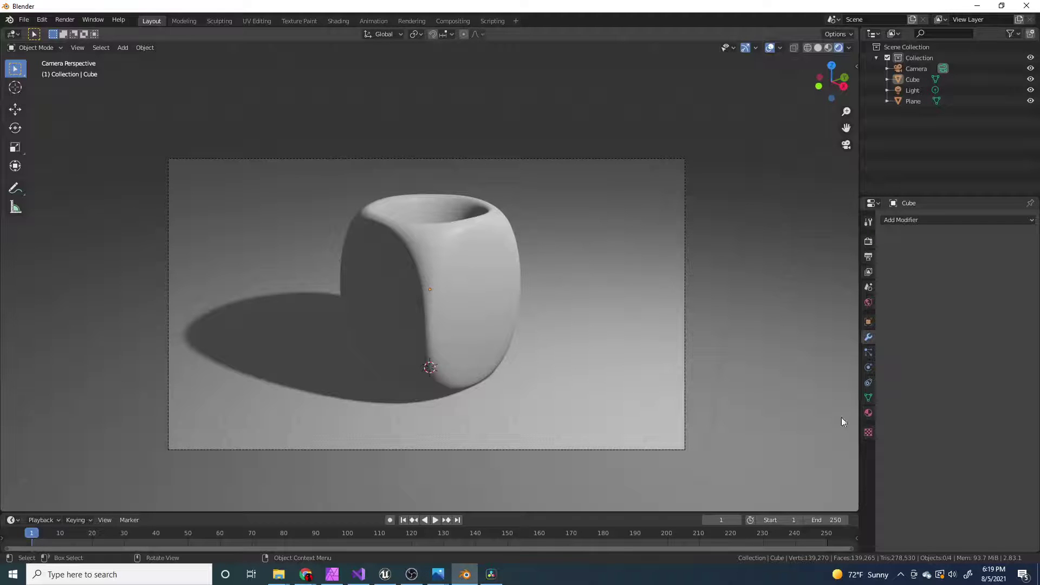
Add a new material to the cup and set its surface shader to Glass BSDF.
left_click(501, 355)
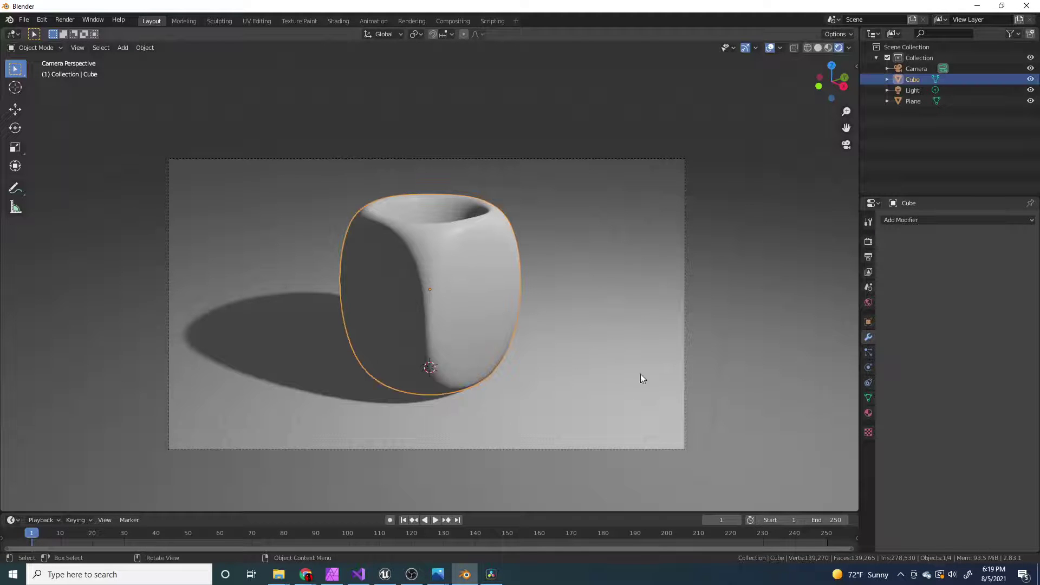
left_click(868, 413)
left_click(944, 266)
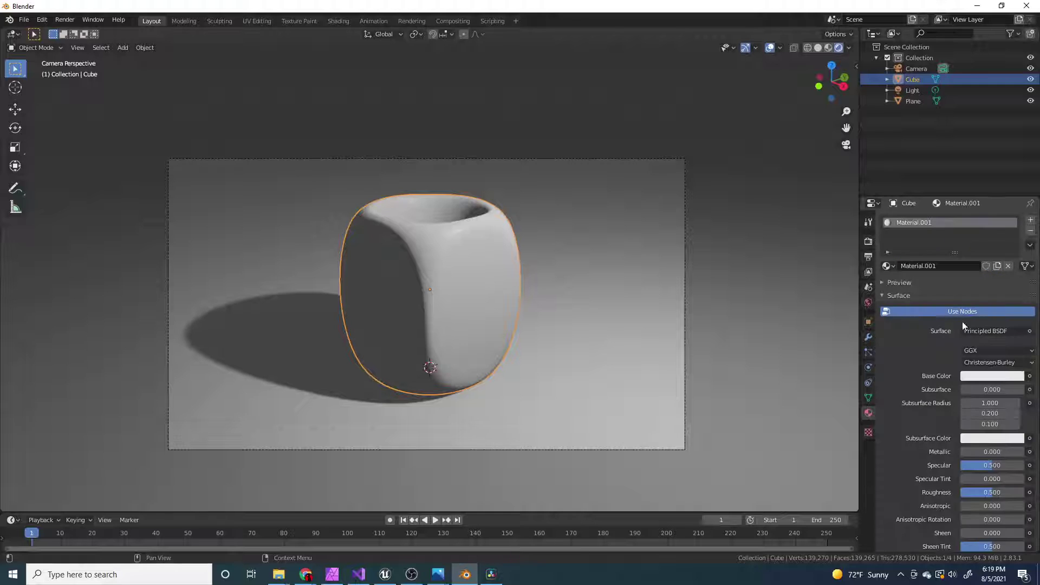
left_click(985, 376)
left_click(1001, 332)
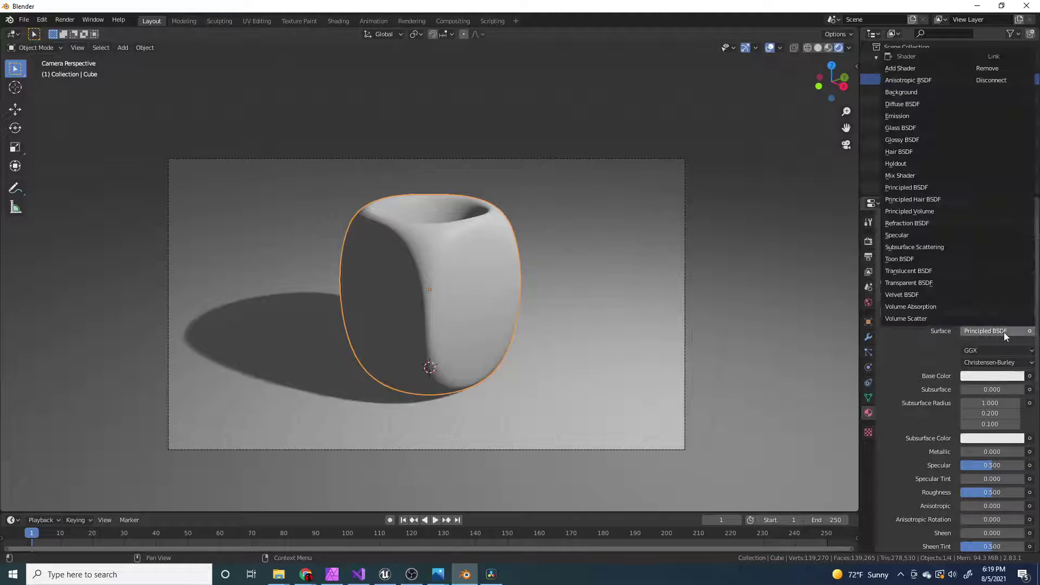
left_click(921, 128)
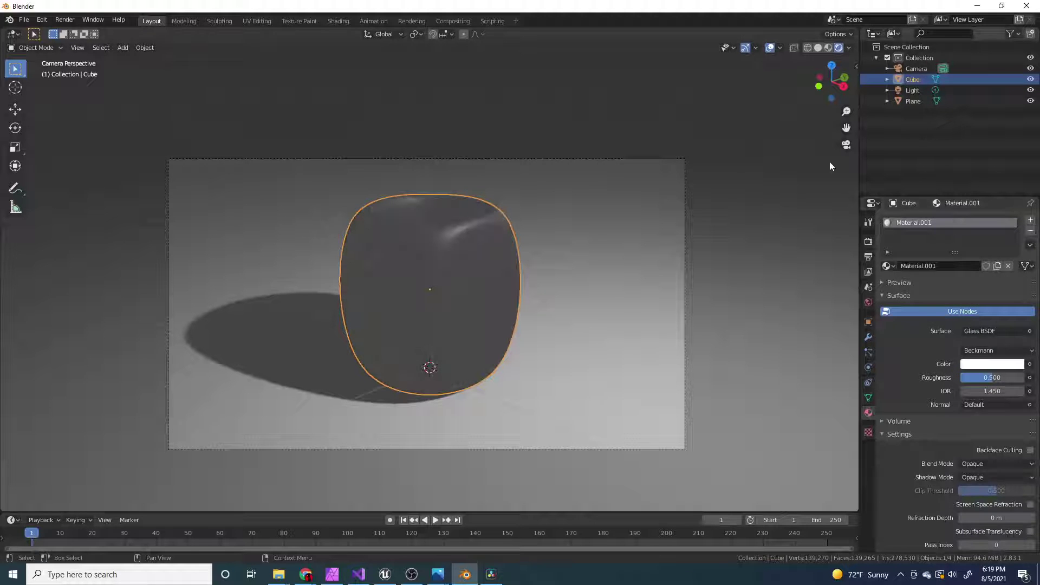
scroll(508, 249, "down", 1)
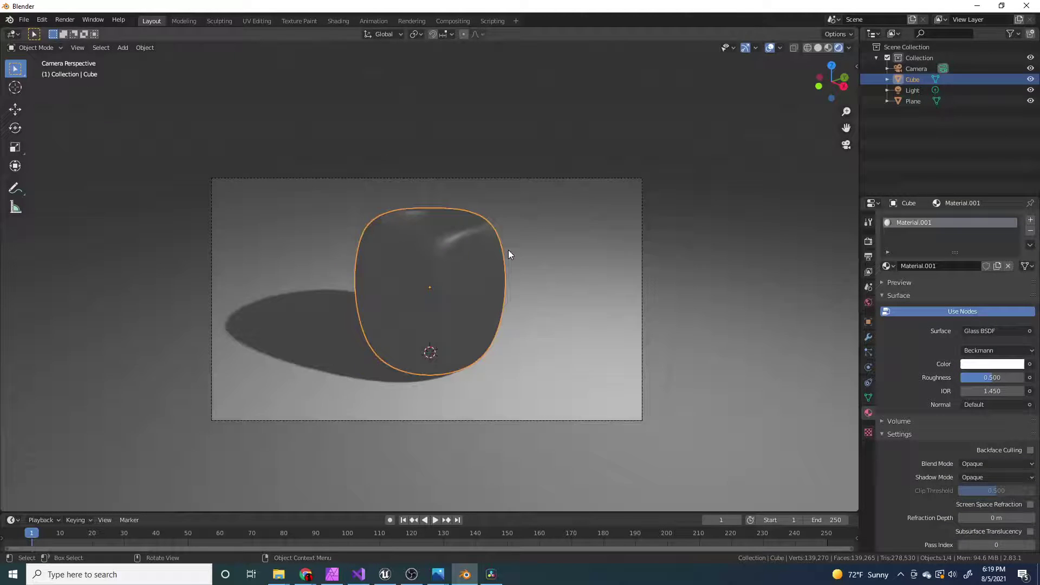
scroll(508, 251, "down", 1)
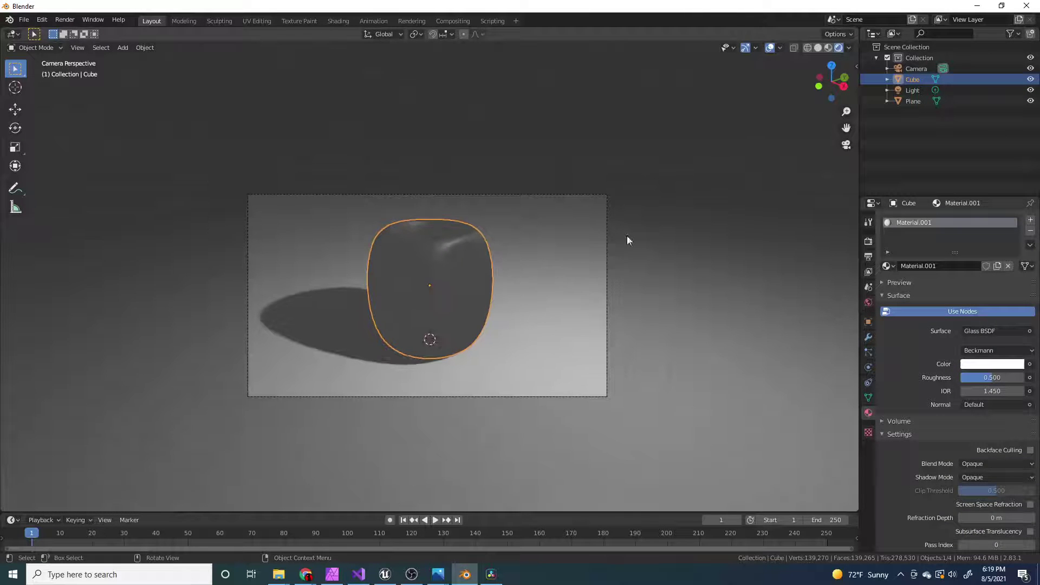
Switch the render engine to Cycles to preview the glass cup.
left_click(722, 141)
scroll(606, 216, "up", 3)
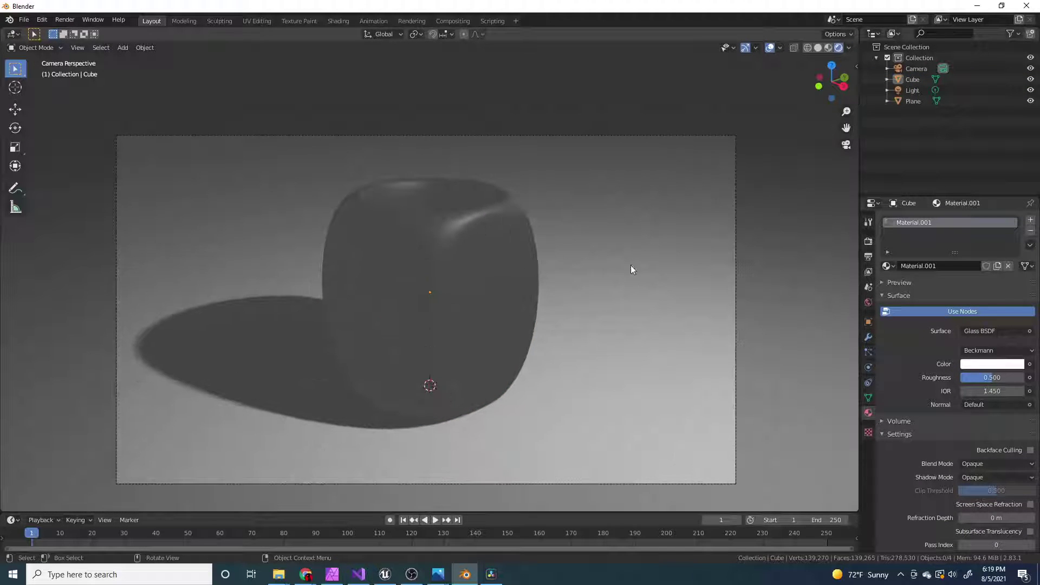
left_click(652, 285)
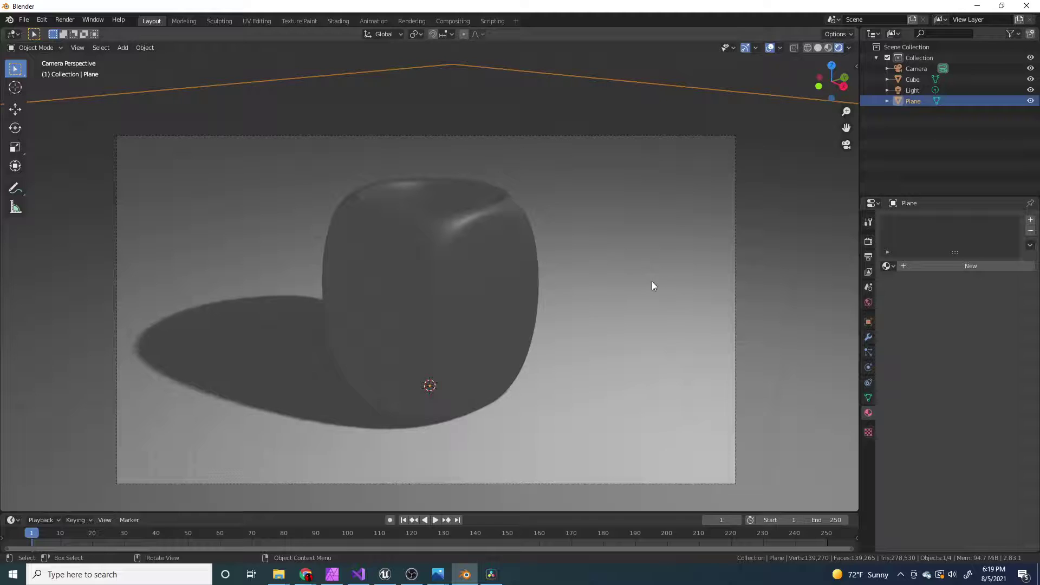
left_click(611, 123)
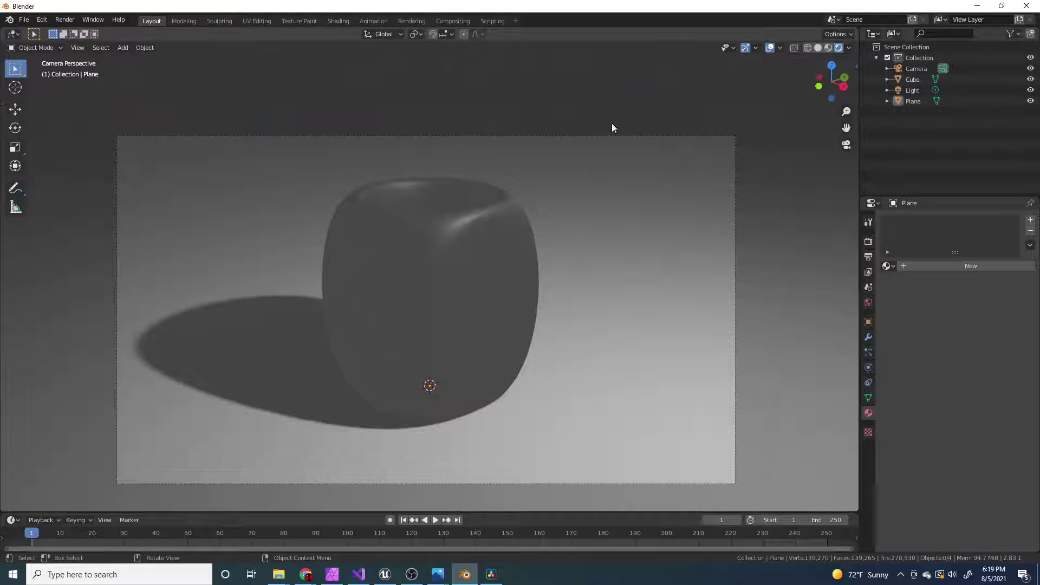
left_click(869, 242)
left_click(982, 222)
left_click(975, 254)
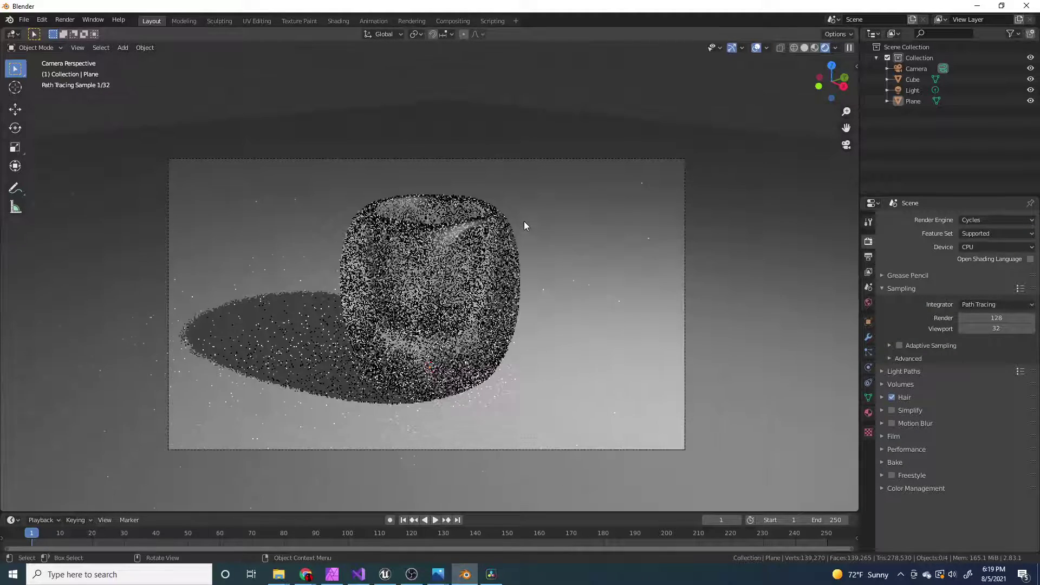
Check the glass cup in the Cycles preview and switch the render engine back to Eevee.
left_click(493, 262)
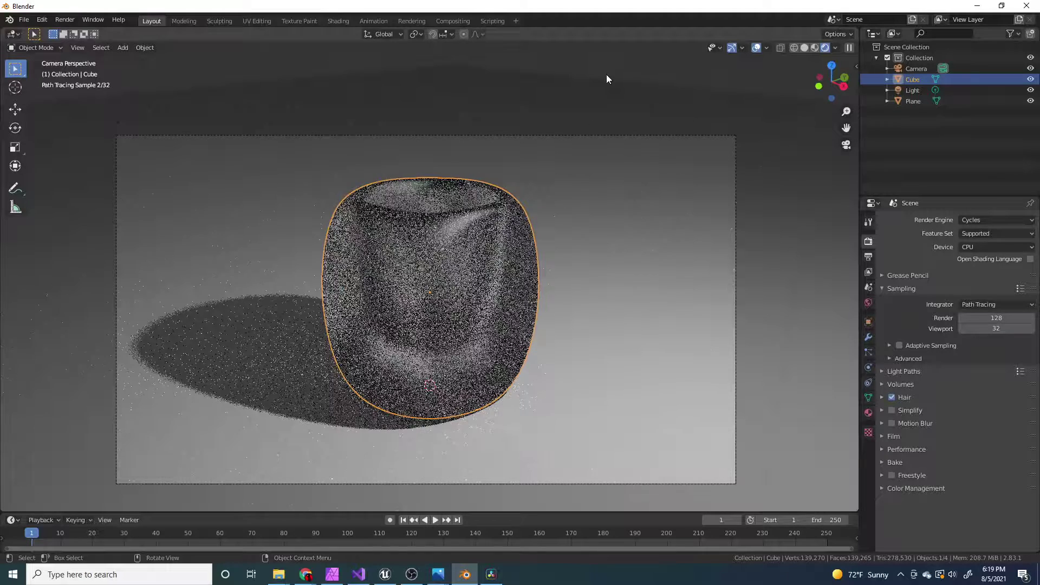
left_click(606, 74)
left_click(429, 258)
left_click(1008, 222)
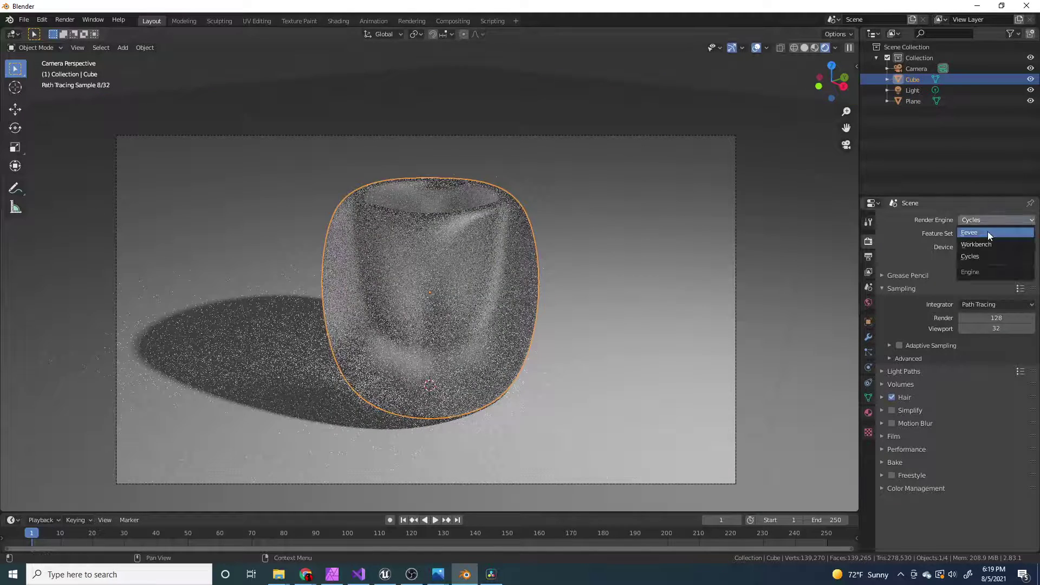
left_click(986, 232)
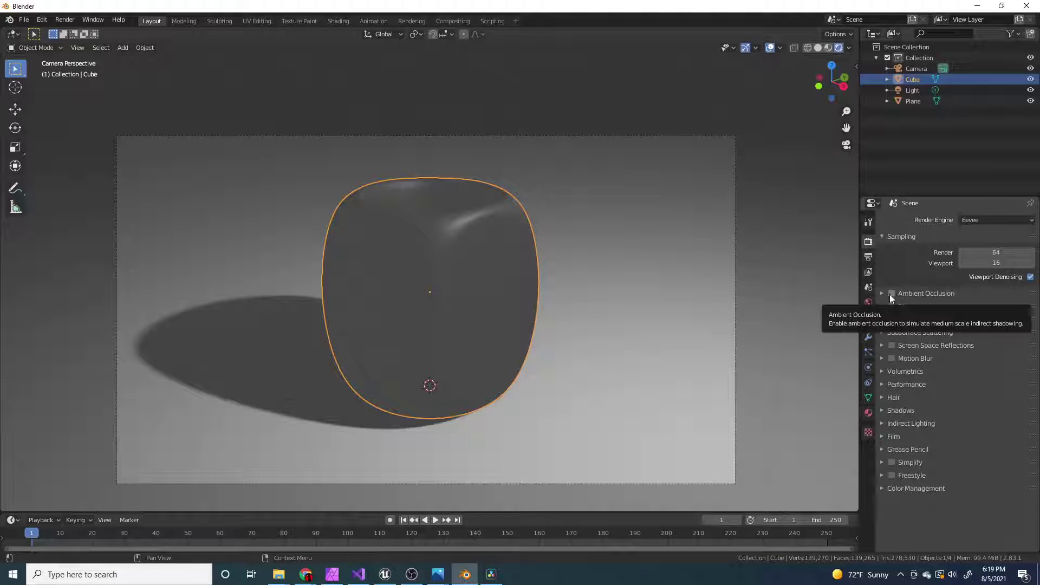
Enable Eevee's Screen Space Reflections together with the Refraction option and check the cup.
left_click(892, 345)
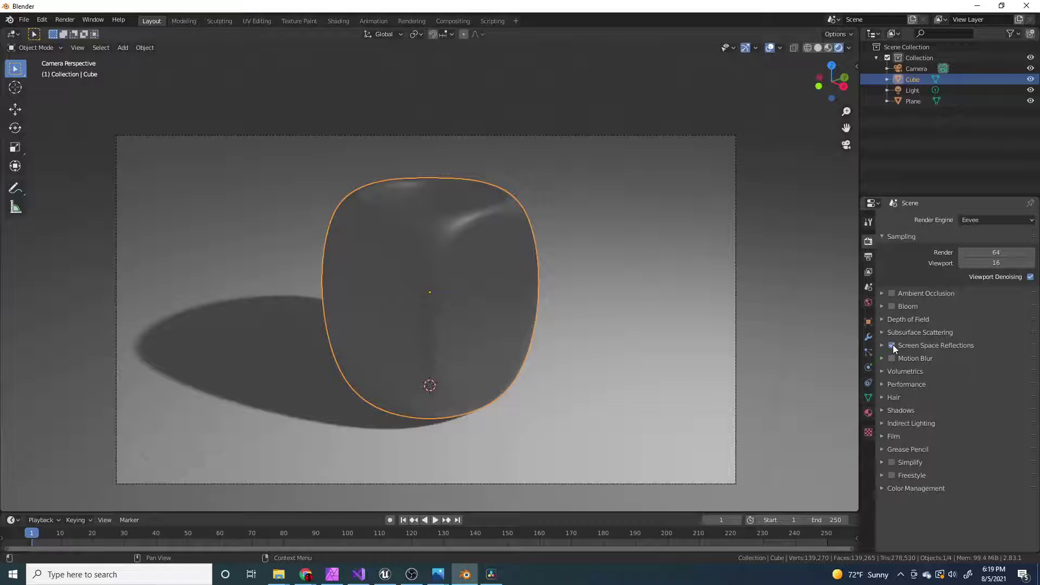
left_click(882, 345)
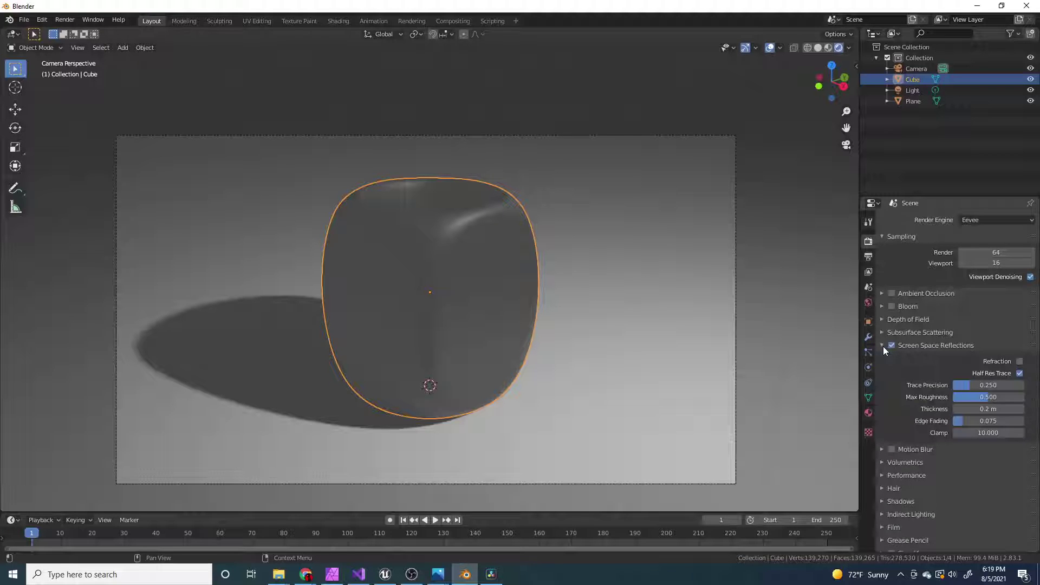
left_click(1014, 361)
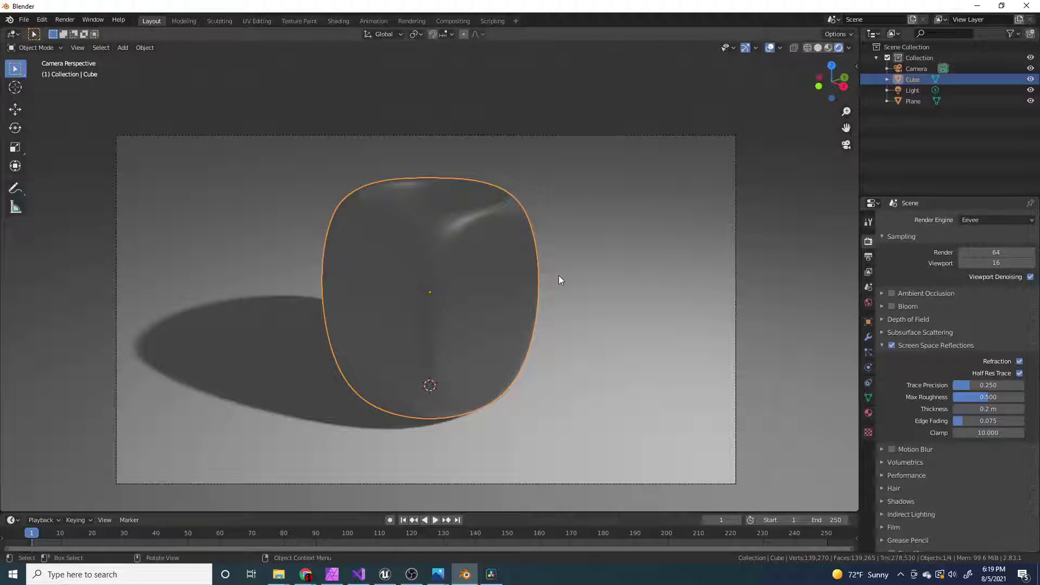
scroll(557, 275, "down", 1)
scroll(558, 275, "up", 1)
scroll(630, 330, "down", 2)
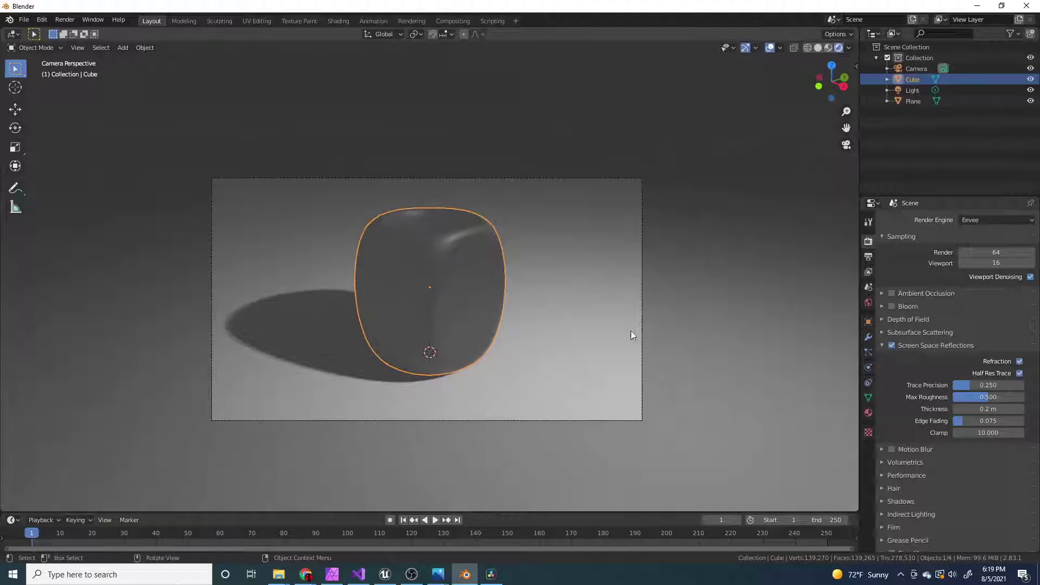
Set both the blend mode and the shadow mode of the cup's glass material to Alpha Hashed.
left_click(868, 412)
scroll(964, 414, "down", 1)
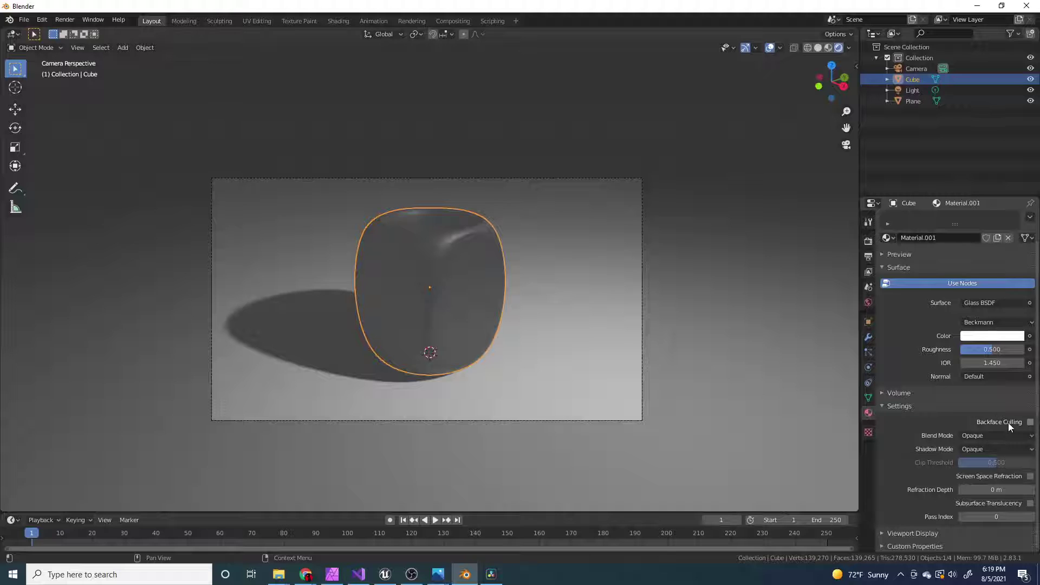
left_click(991, 436)
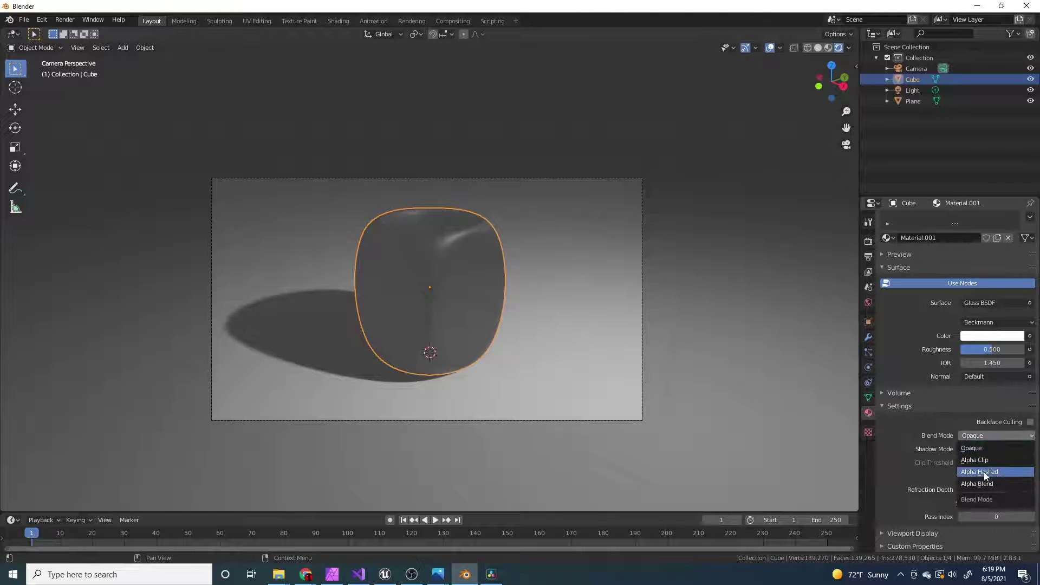
left_click(984, 476)
left_click(990, 447)
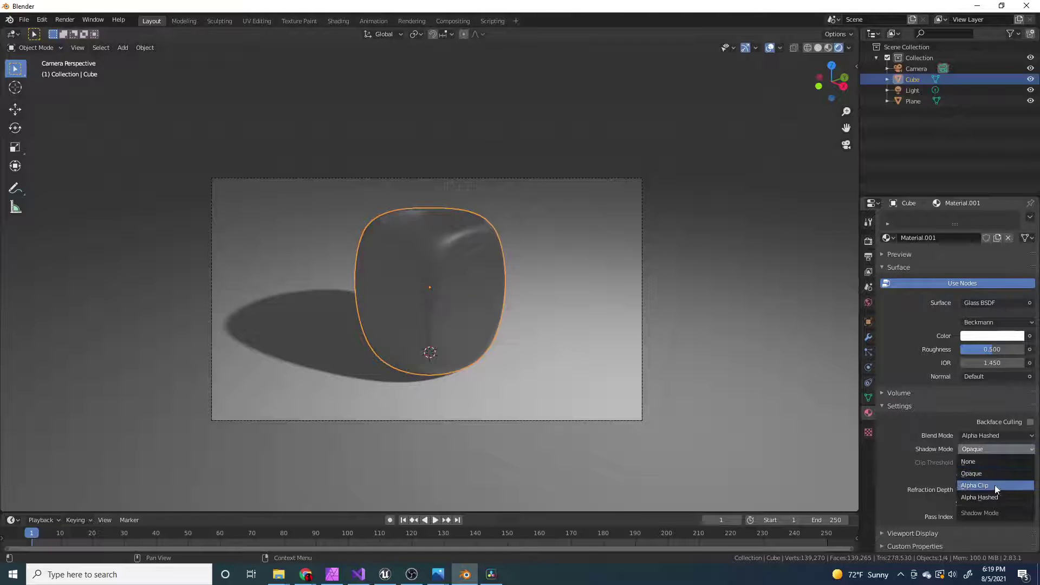
left_click(991, 495)
Set the glass material's blend mode to Opaque and shadow mode to None, and enable Screen Space Refraction.
left_click(989, 435)
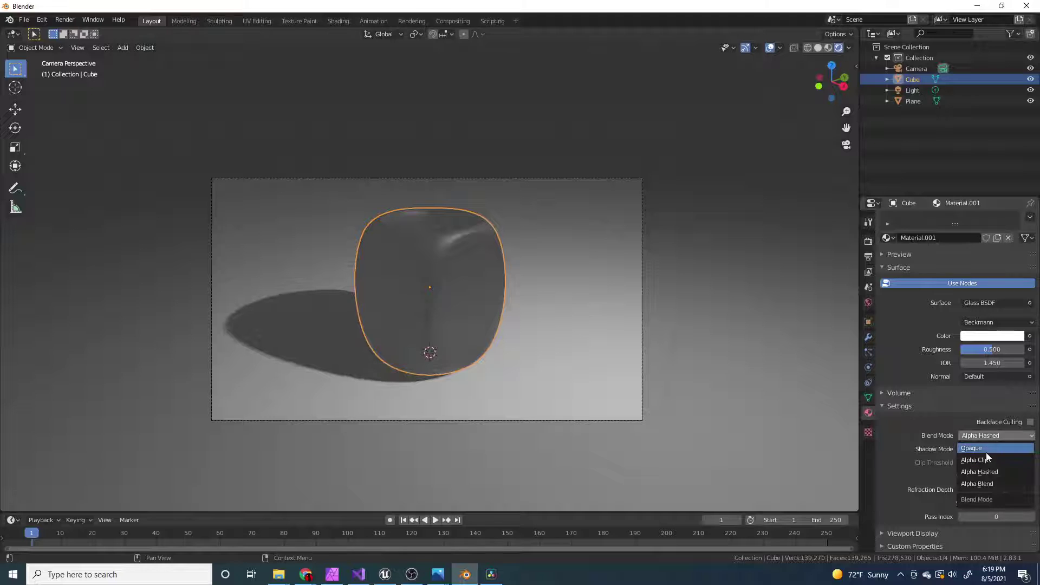
left_click(985, 453)
left_click(992, 449)
left_click(990, 461)
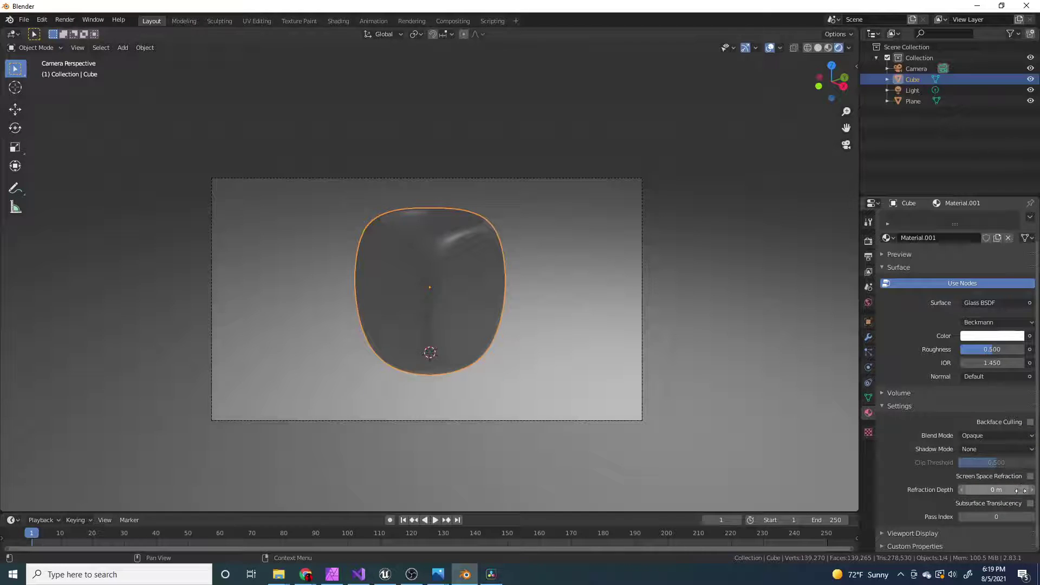
left_click(1029, 477)
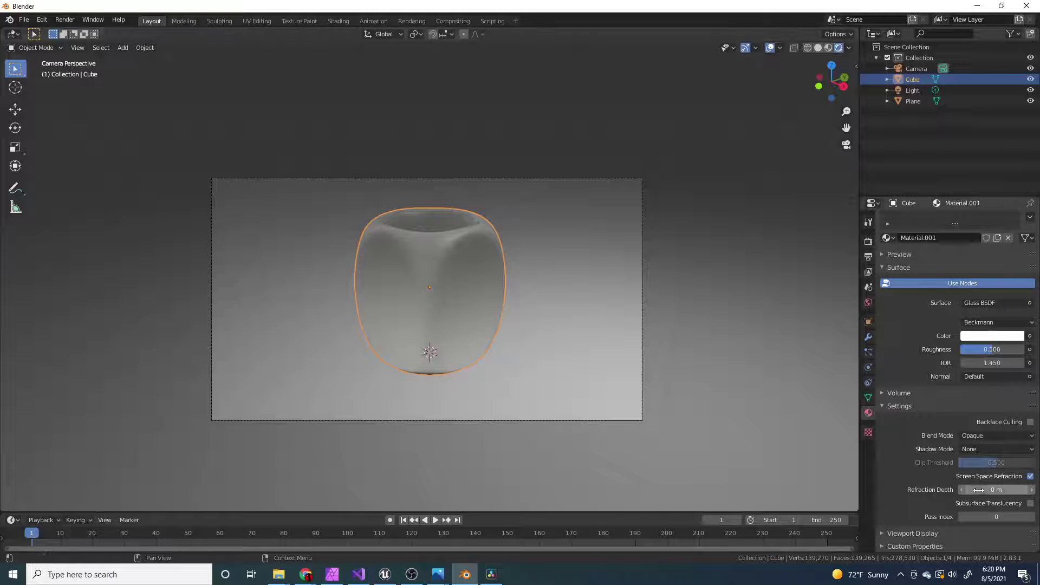
mouse_move(993, 492)
left_mouse_down()
mouse_move(1022, 491)
mouse_move(992, 492)
left_mouse_up()
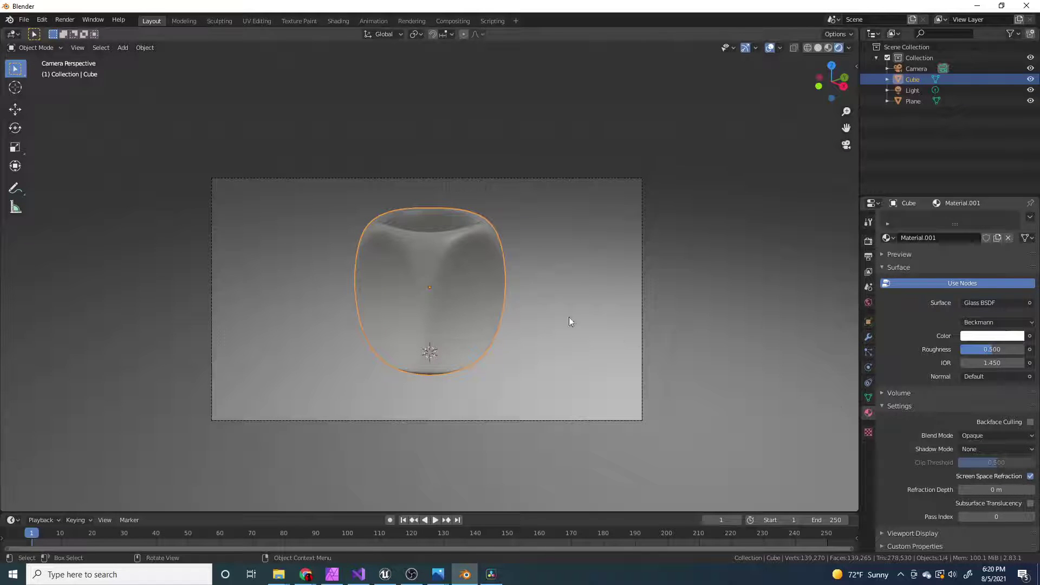
Review the glass cup from several angles and give the floor plane a new material with a red base color.
middle_click_drag(569, 314, 476, 304)
scroll(464, 271, "up", 2)
scroll(476, 304, "down", 4)
left_click(638, 229)
middle_click_drag(638, 229, 564, 287)
scroll(409, 249, "up", 2)
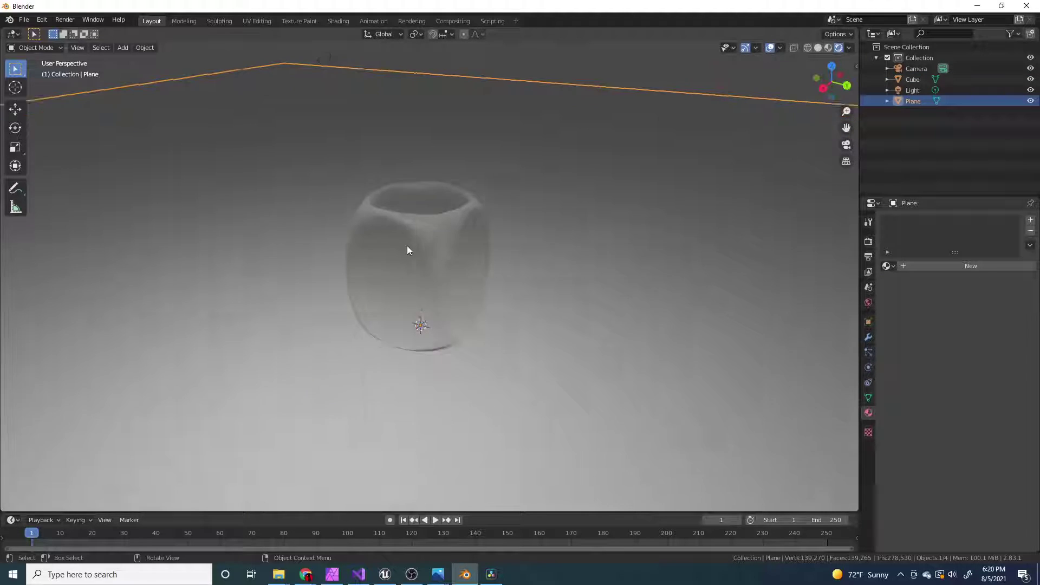
middle_click_drag(408, 248, 487, 255)
left_click(970, 266)
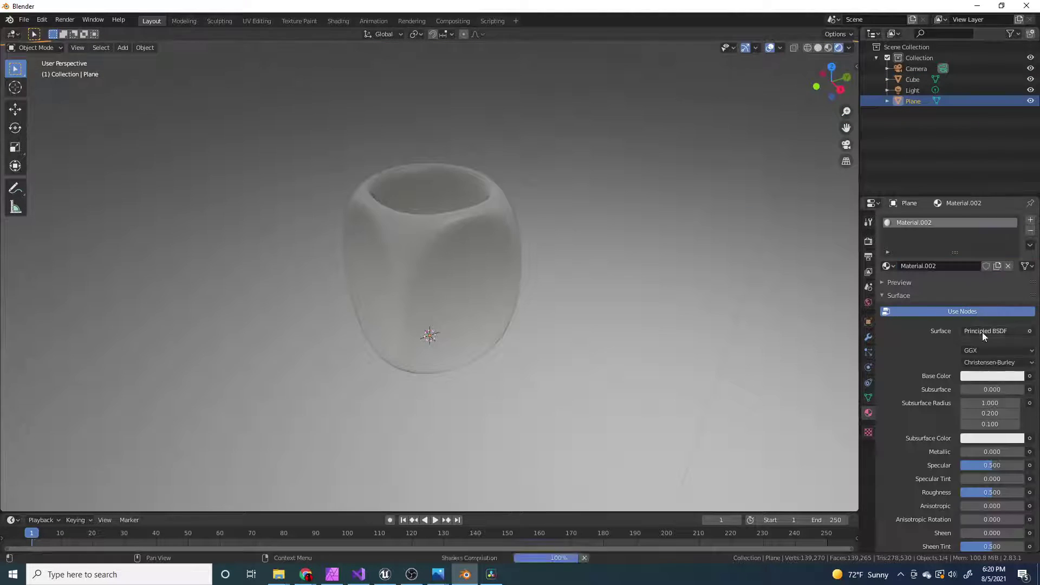
left_click(980, 375)
left_click(970, 299)
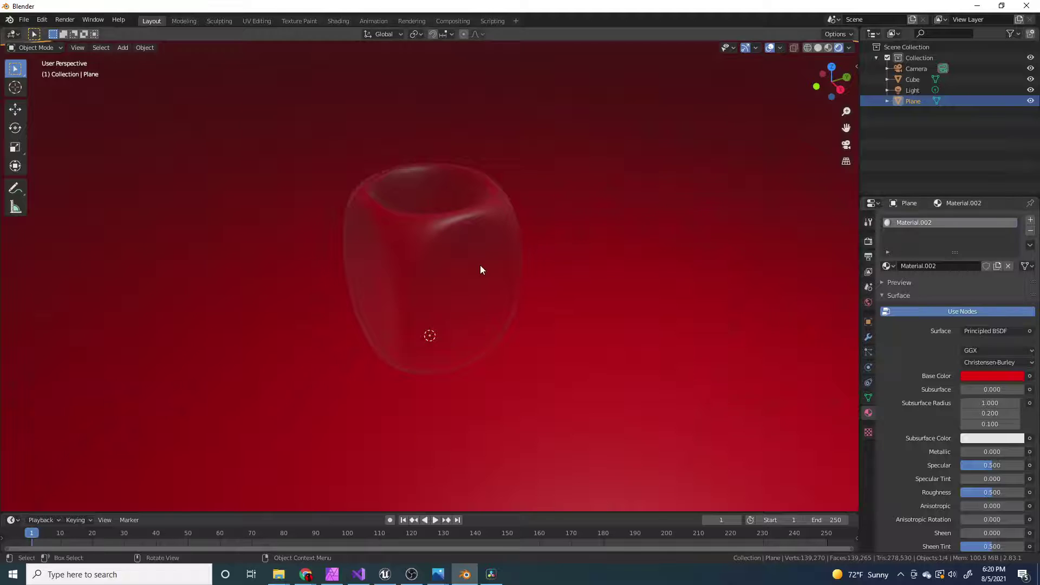
middle_click_drag(481, 269, 479, 236)
Check the cup against the red floor and remove the red material from the floor plane.
left_click(416, 201)
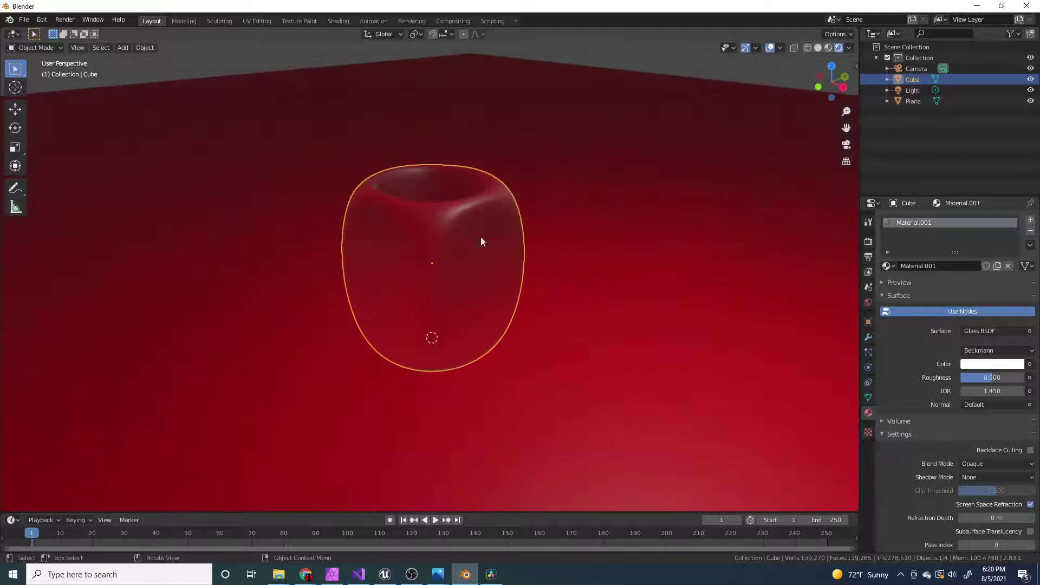
left_click(551, 189)
middle_click_drag(812, 265, 726, 259)
left_click(1030, 233)
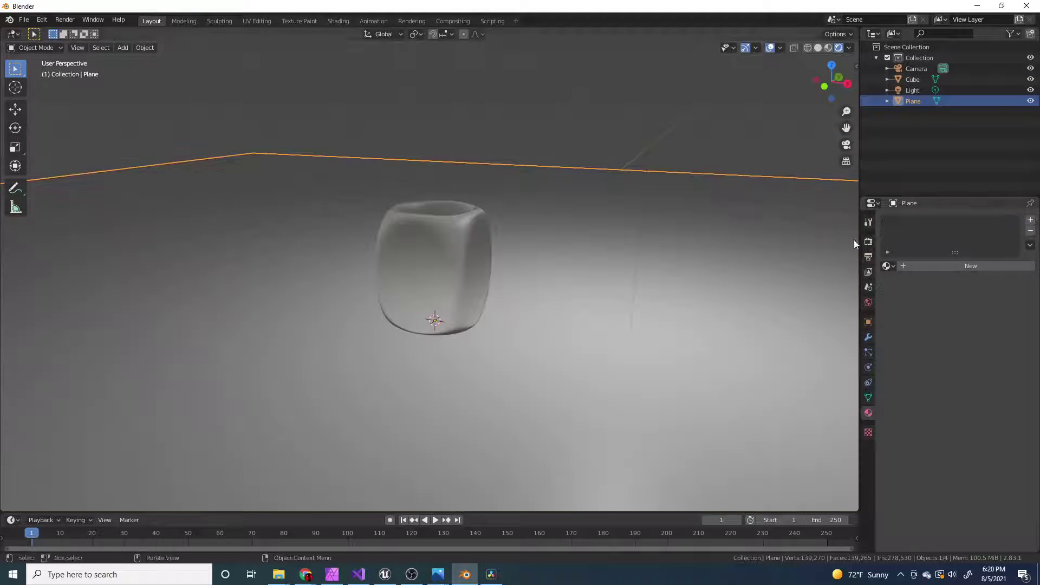
Switch the render engine to Cycles, return to the camera view and select the cup.
left_click(867, 240)
left_click(997, 221)
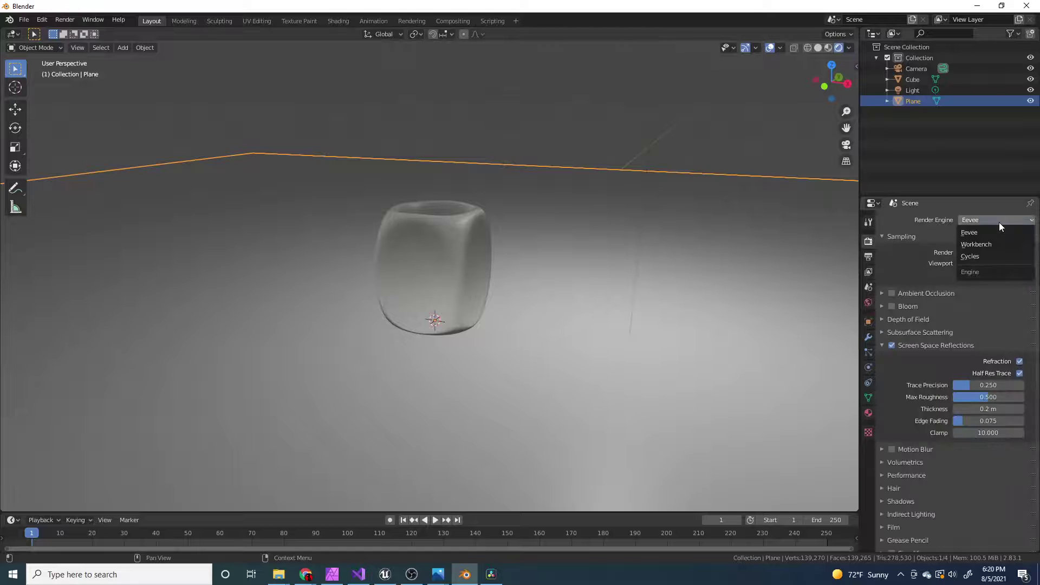
left_click(970, 257)
key("KP_0")
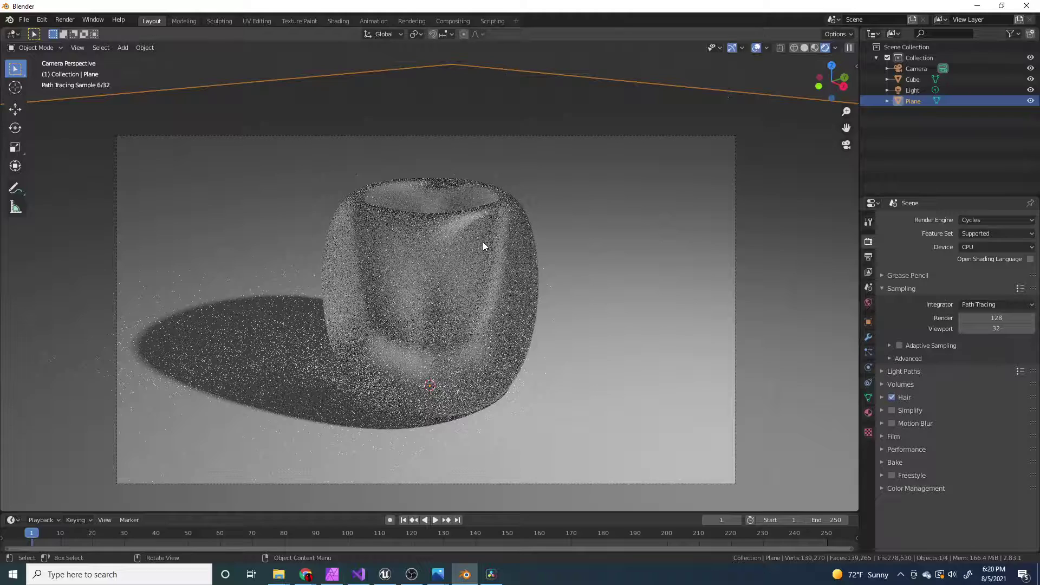
left_click(482, 243)
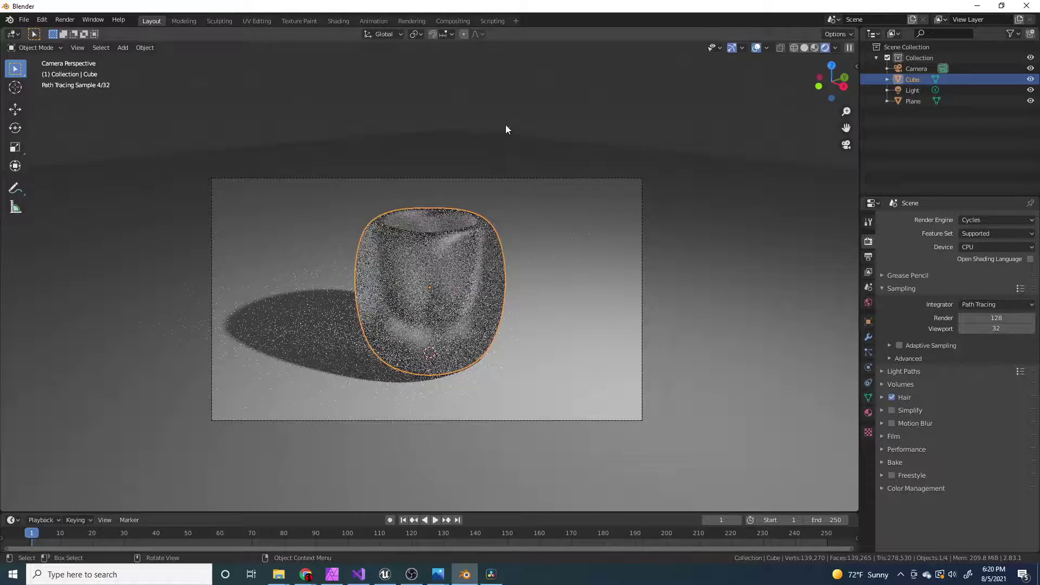
Examine the glass cup from the side and above in rendered, material preview and solid shading.
mouse_move(505, 126)
middle_mouse_down()
mouse_move(421, 280)
mouse_move(504, 287)
mouse_move(543, 314)
mouse_move(537, 353)
mouse_move(544, 220)
mouse_move(533, 283)
middle_mouse_up()
scroll(421, 281, "up", 3)
scroll(528, 268, "up", 2)
scroll(529, 271, "down", 1)
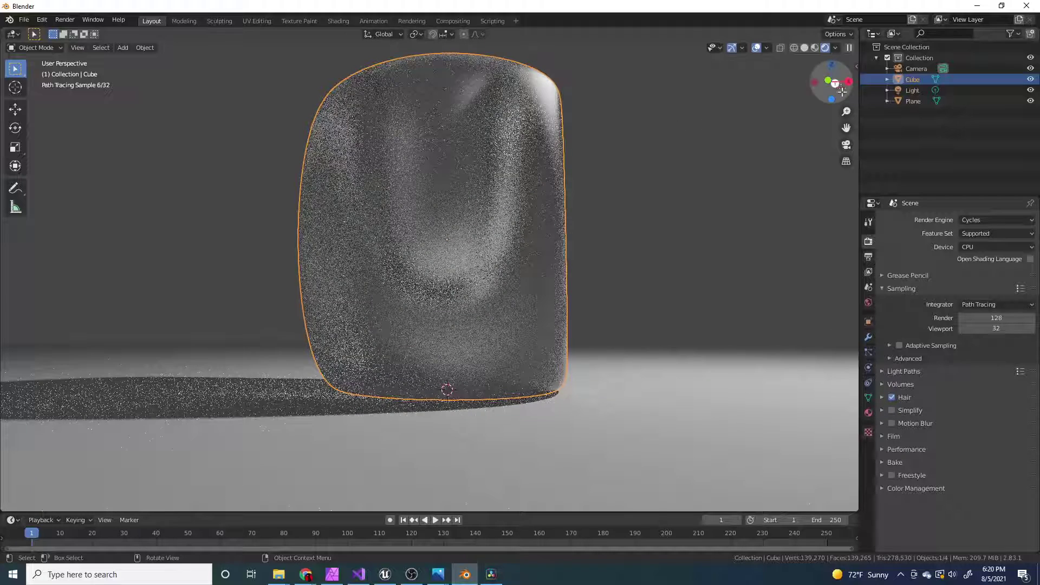
left_click(814, 47)
mouse_move(590, 170)
middle_mouse_down()
mouse_move(576, 259)
mouse_move(586, 291)
middle_mouse_up()
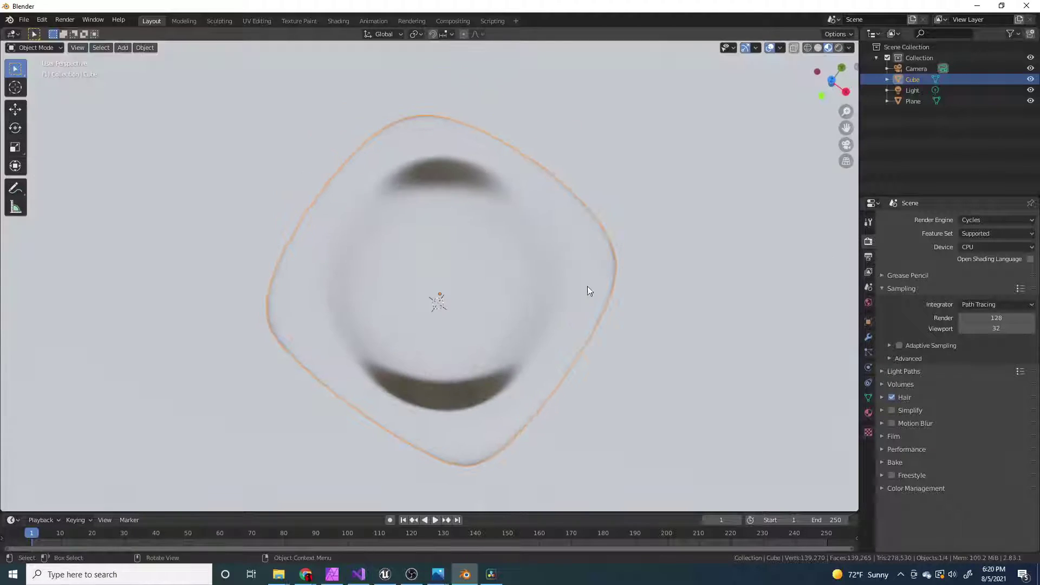
left_click(817, 47)
mouse_move(547, 217)
middle_mouse_down()
mouse_move(511, 234)
mouse_move(581, 198)
mouse_move(554, 254)
middle_mouse_up()
Inspect the cup's mesh around the rim and inner bottom in Edit Mode.
key("Tab")
scroll(553, 254, "up", 7)
scroll(553, 253, "down", 5)
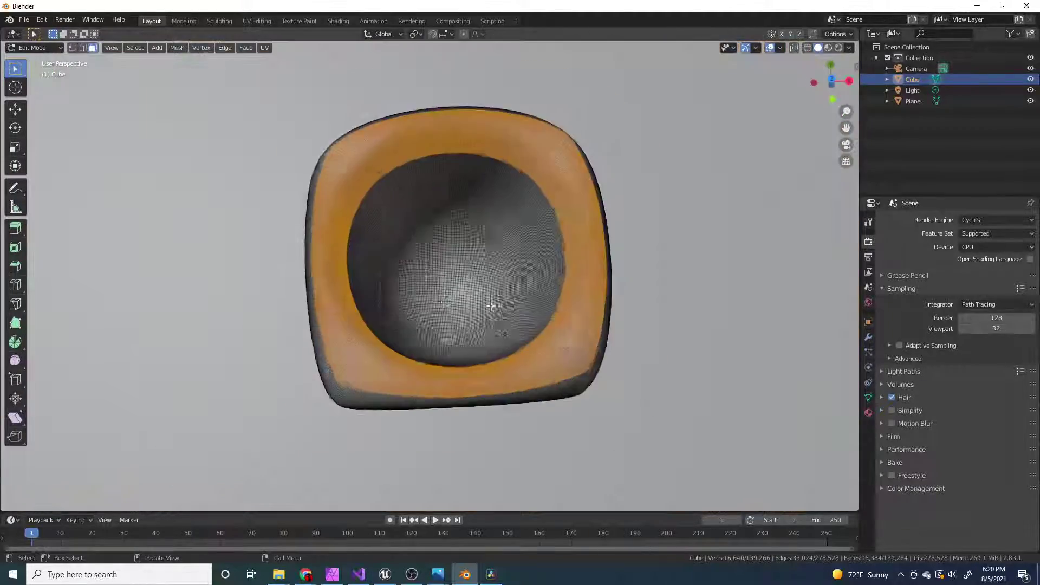
scroll(493, 305, "up", 2)
middle_click_drag(492, 304, 458, 289)
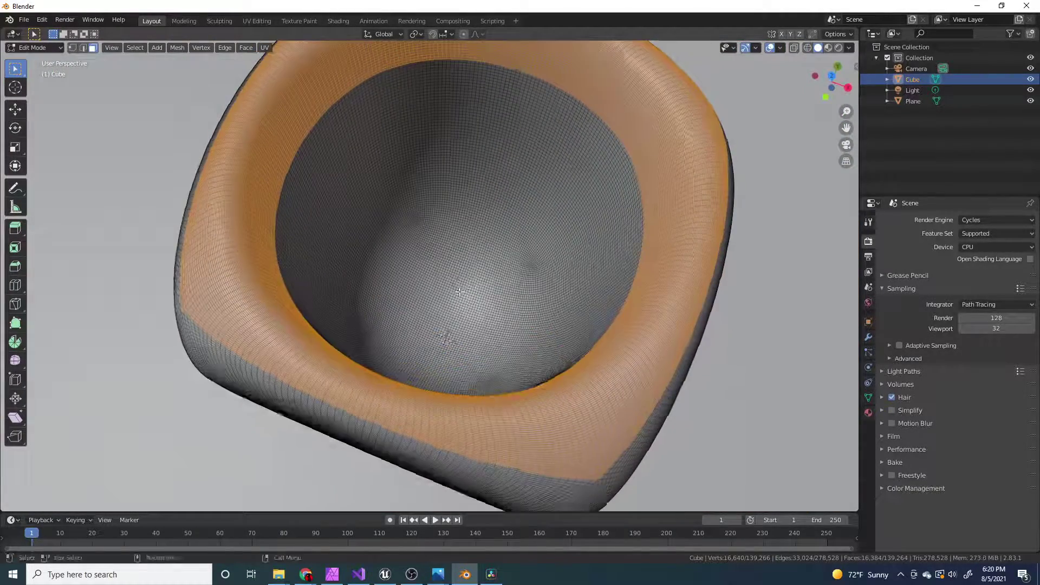
scroll(458, 289, "down", 3)
middle_click_drag(610, 213, 523, 298)
key("Tab")
Undo the recent changes back past the switch to Cycles and the Screen Space Refraction setting.
scroll(541, 233, "up", 4)
key("ctrl+z")
key("ctrl+z")
key("ctrl+z")
key("ctrl+z")
key("ctrl+z")
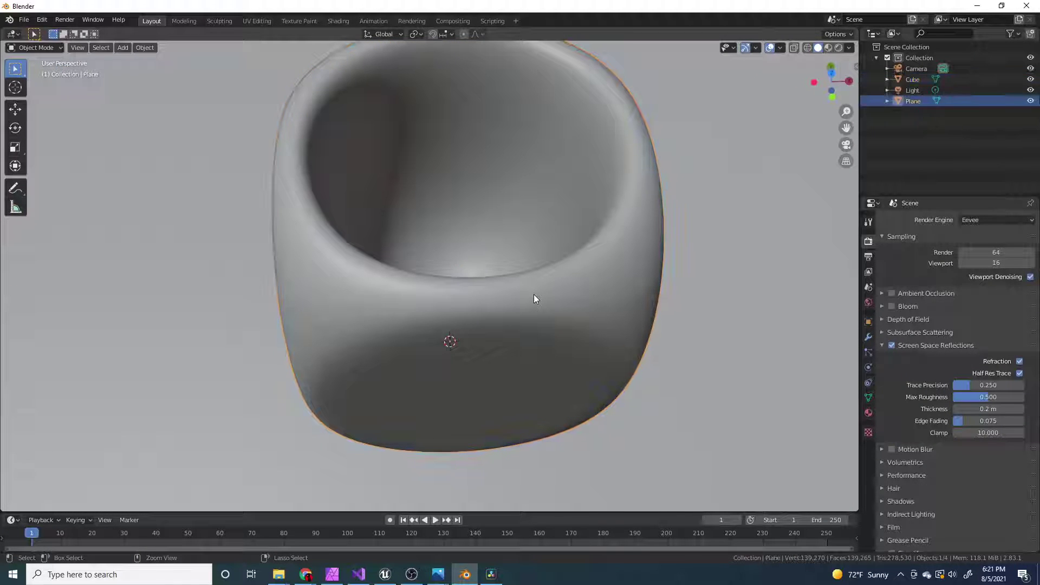
middle_click_drag(534, 295, 375, 298)
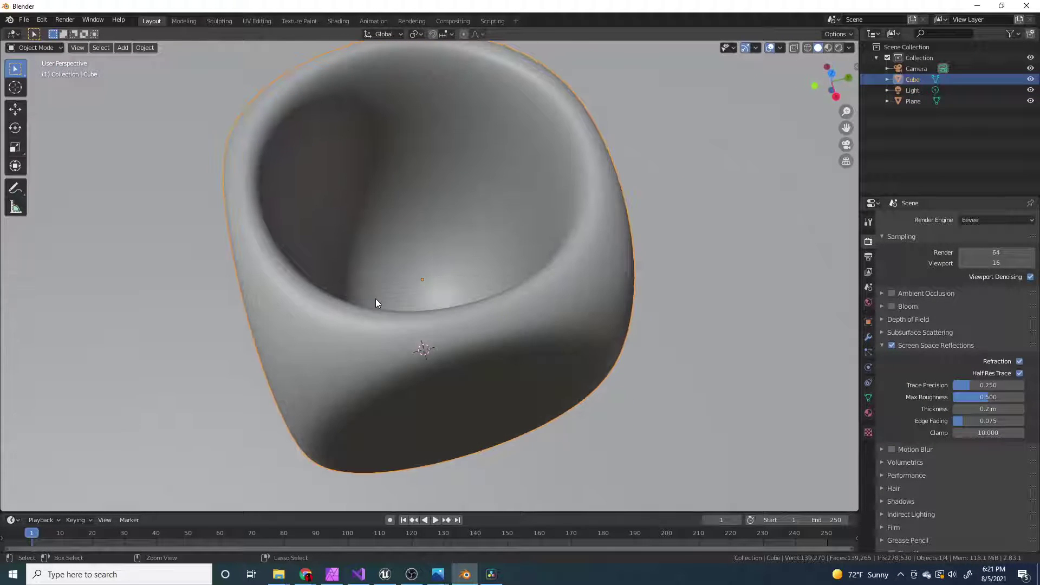
key("ctrl+z")
scroll(409, 310, "down", 2)
key("alt+Tab")
key("alt+Tab")
key("alt+Tab")
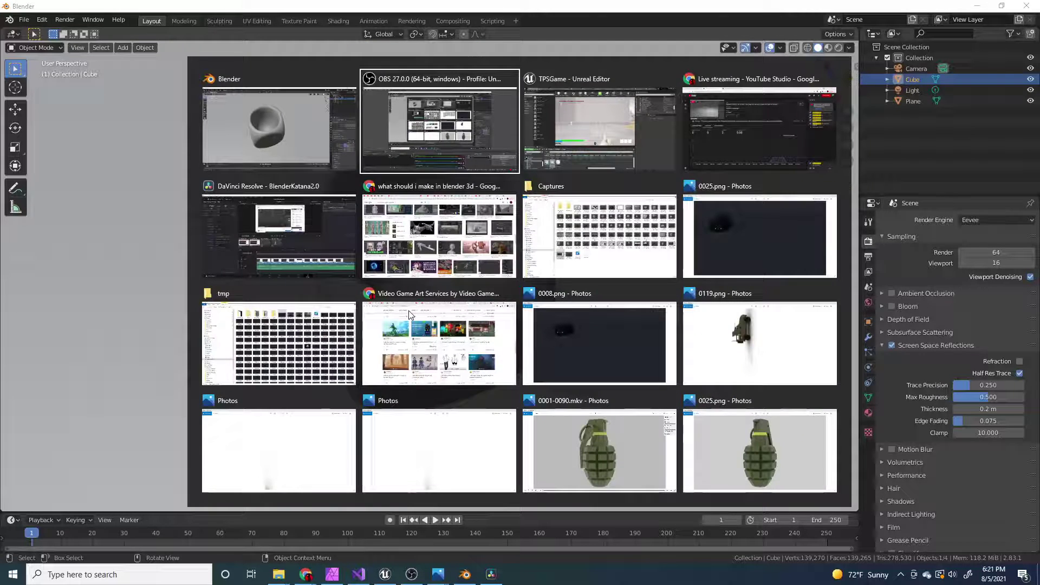
key("alt+Tab")
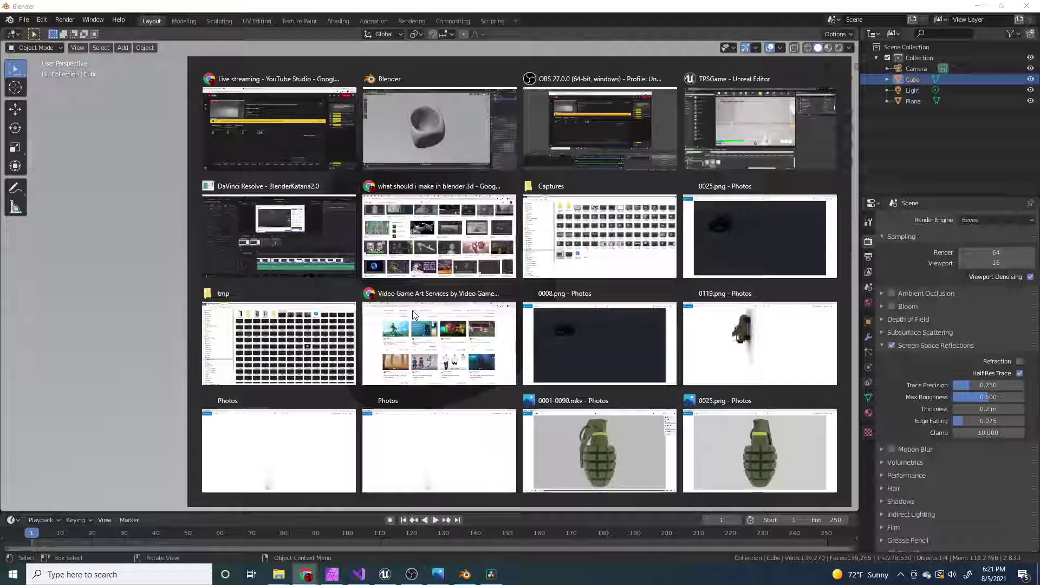
Redo the undone changes so that Cycles is the render engine again.
mouse_move(463, 316)
middle_mouse_down()
mouse_move(550, 307)
mouse_move(460, 322)
middle_mouse_up()
scroll(537, 305, "up", 3)
key("ctrl+z")
key("ctrl+z")
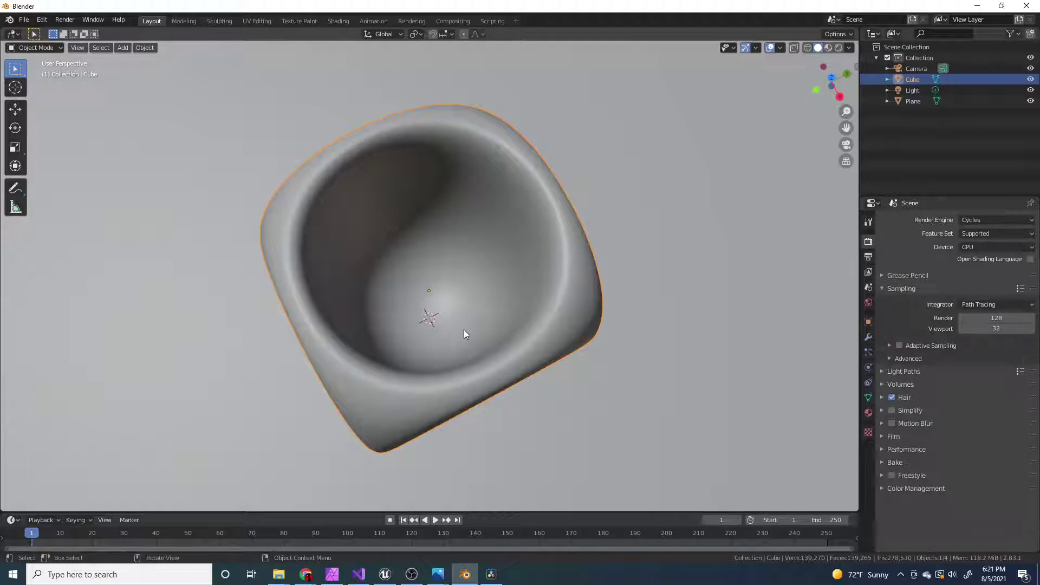
Select a square patch of faces on the cup's inner bottom in Edit Mode.
key("Tab")
scroll(461, 330, "up", 3)
left_click(409, 276)
scroll(459, 324, "up", 4)
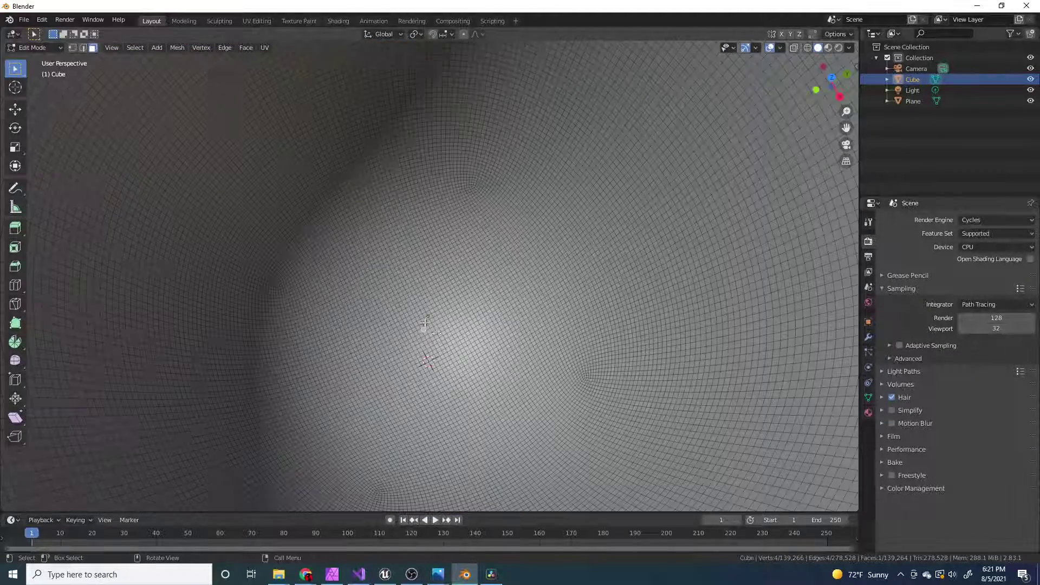
scroll(486, 351, "down", 8)
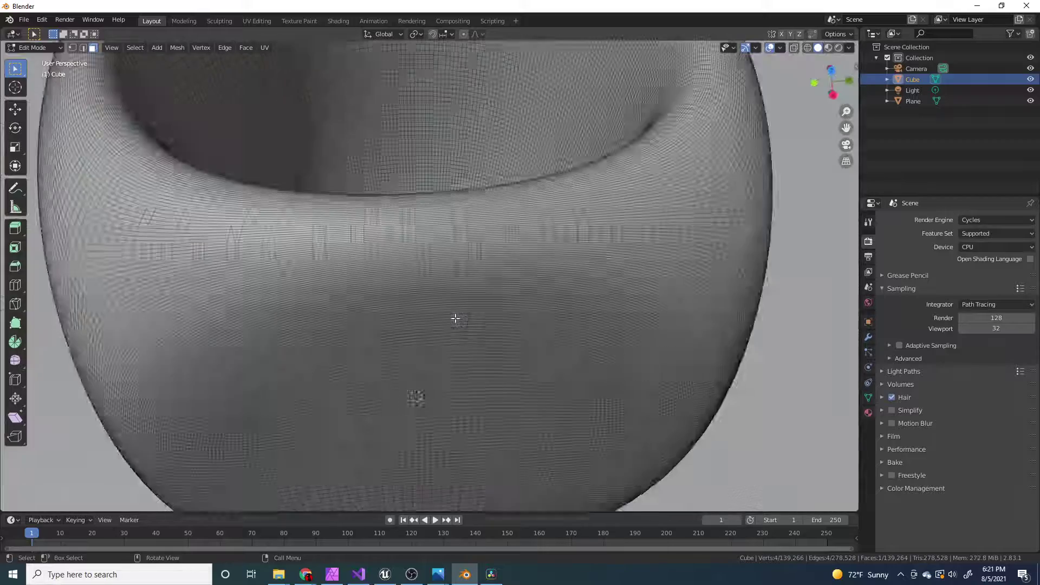
middle_click_drag(446, 276, 400, 346)
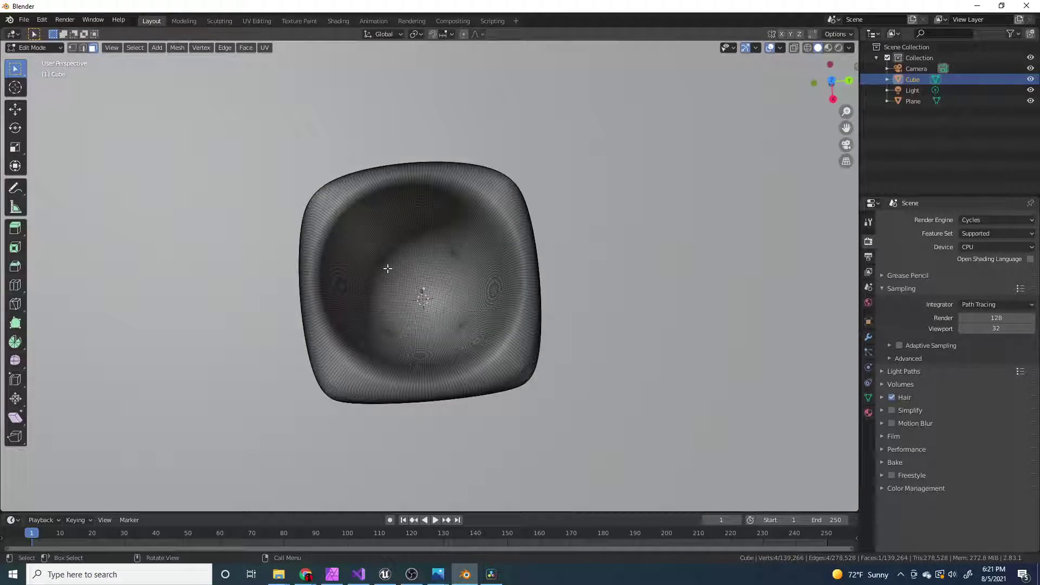
left_click_drag(388, 268, 468, 325)
left_click_drag(378, 255, 454, 331)
scroll(485, 340, "up", 3)
middle_click_drag(434, 330, 410, 306)
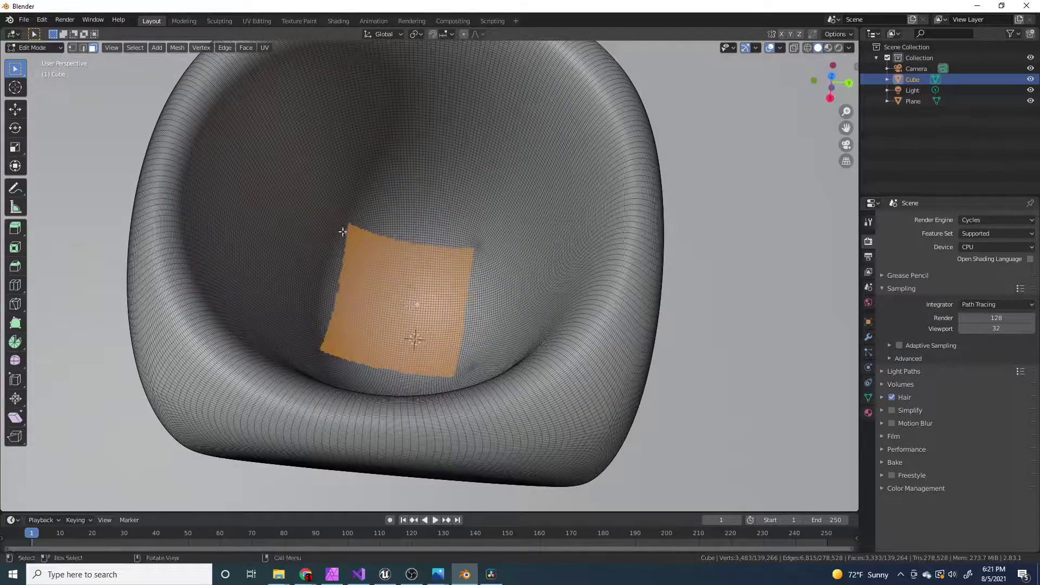
Try to inset the selected patch of faces on the cup's inner bottom, and return to Object Mode.
left_click(868, 337)
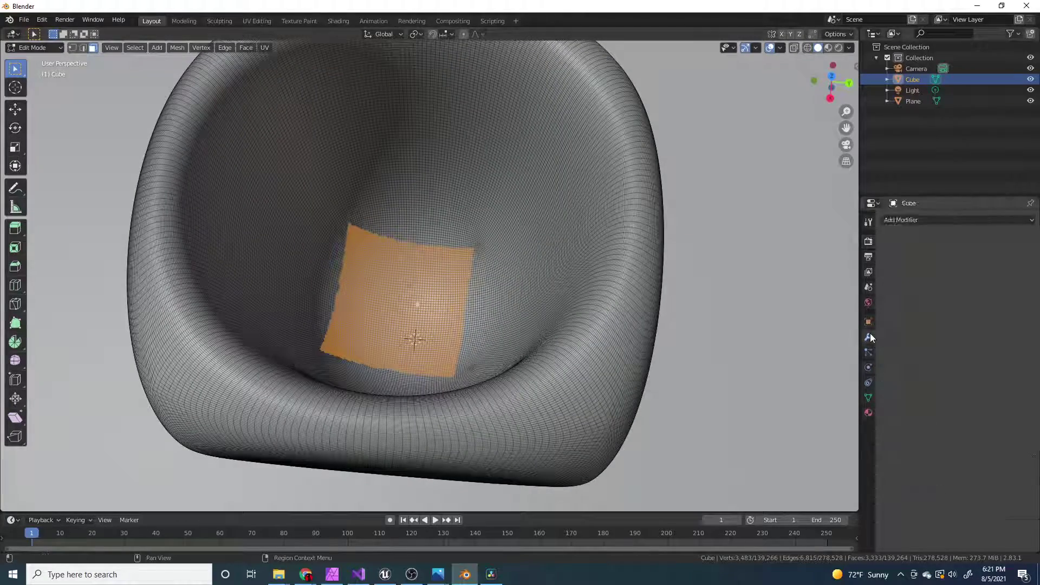
scroll(384, 296, "down", 2)
middle_click_drag(384, 297, 409, 314)
scroll(443, 295, "up", 4)
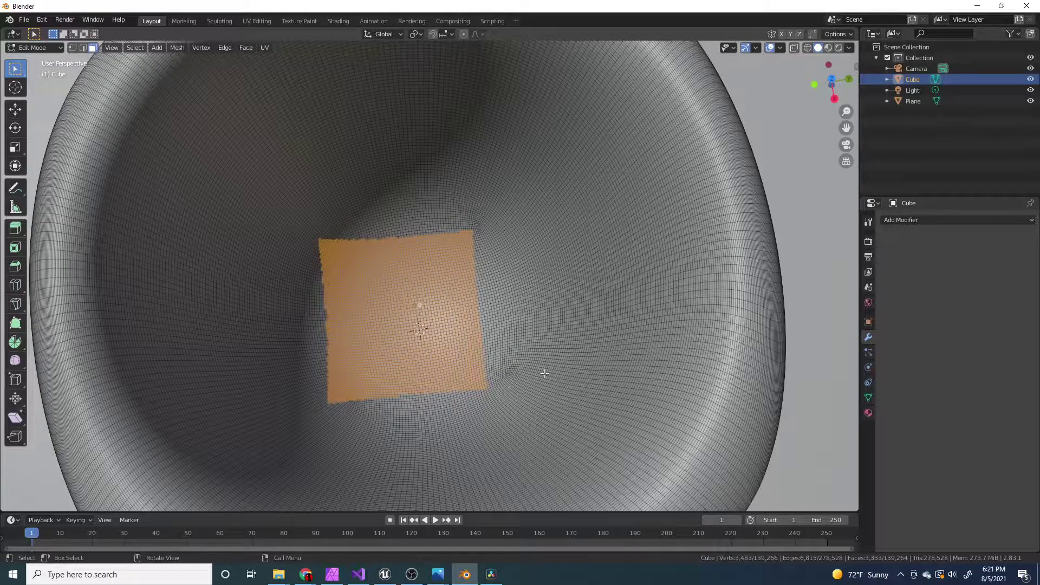
key("i")
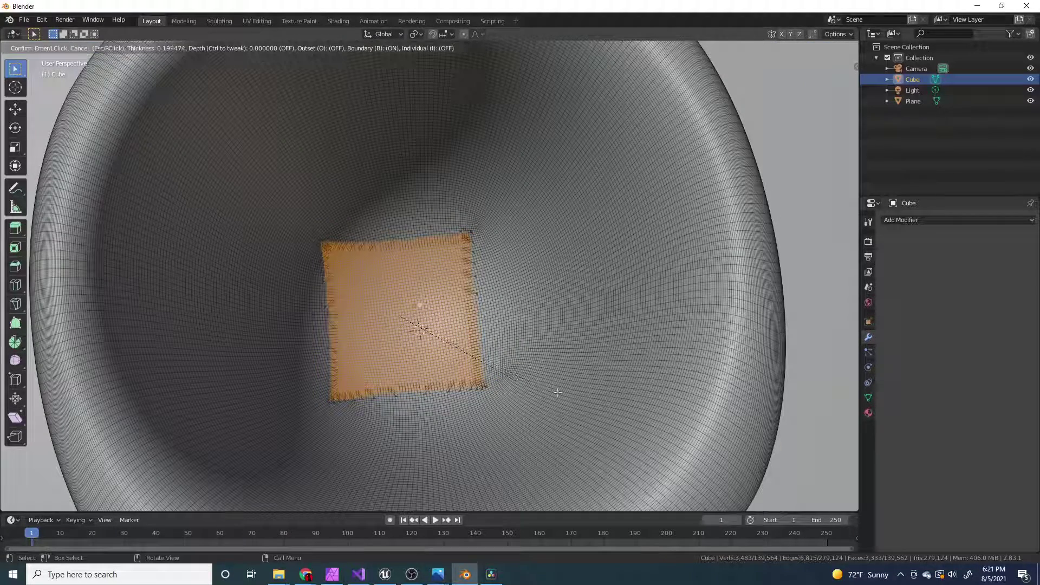
left_click(544, 380)
scroll(541, 379, "down", 3)
middle_click_drag(542, 379, 427, 355)
key("Tab")
scroll(558, 309, "down", 3)
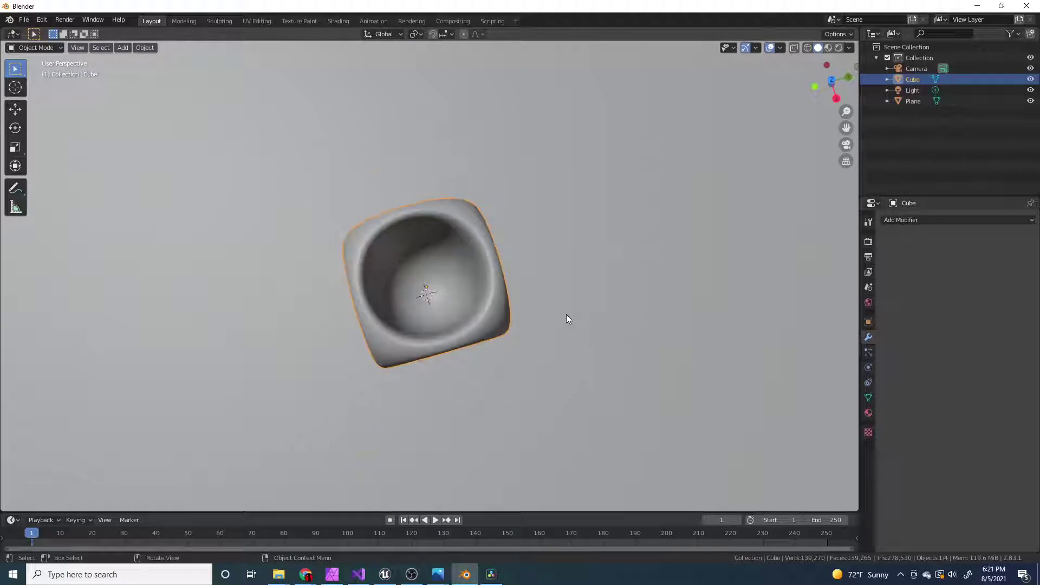
Review the cup's outer shape and its placement on the floor plane from several angles.
middle_click_drag(566, 318, 576, 229)
left_click(433, 135)
scroll(437, 278, "up", 2)
left_click(437, 278)
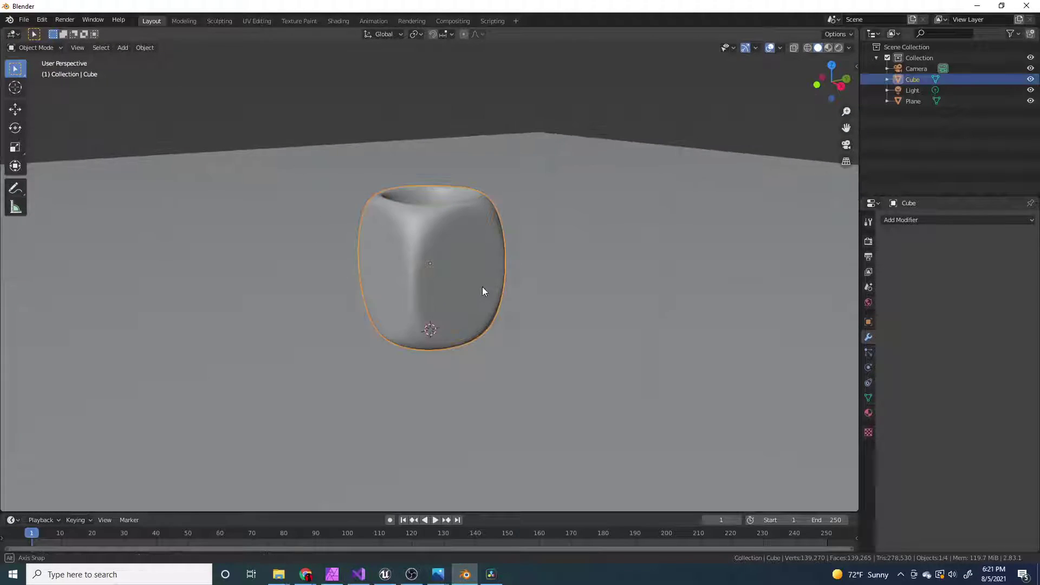
middle_click_drag(482, 287, 423, 268)
left_click(602, 214)
middle_click_drag(603, 213, 418, 276)
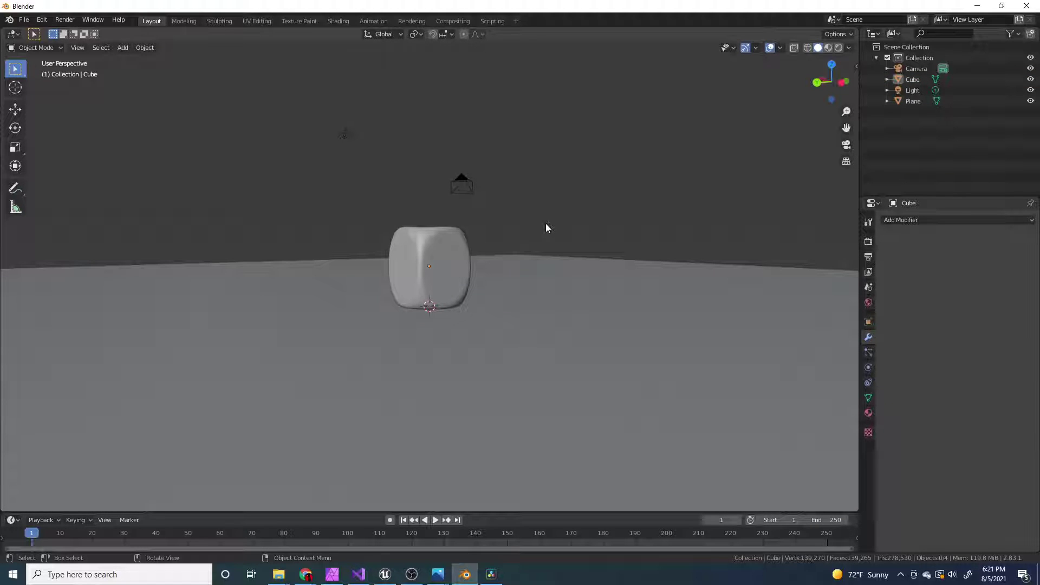
Return to the camera view and clear the object selection.
key("KP_0")
left_click(574, 157)
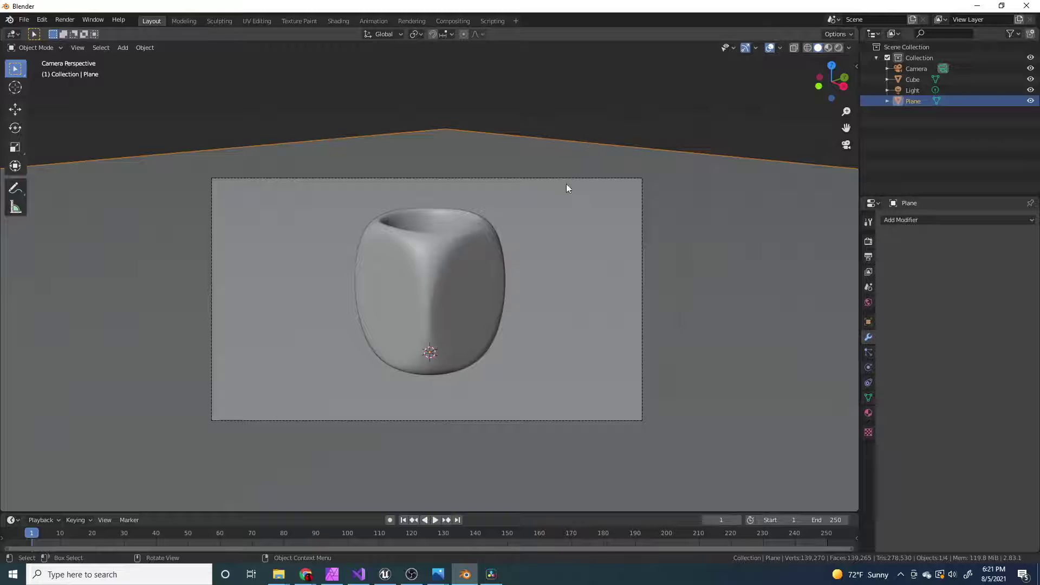
left_click(626, 129)
scroll(509, 221, "up", 3)
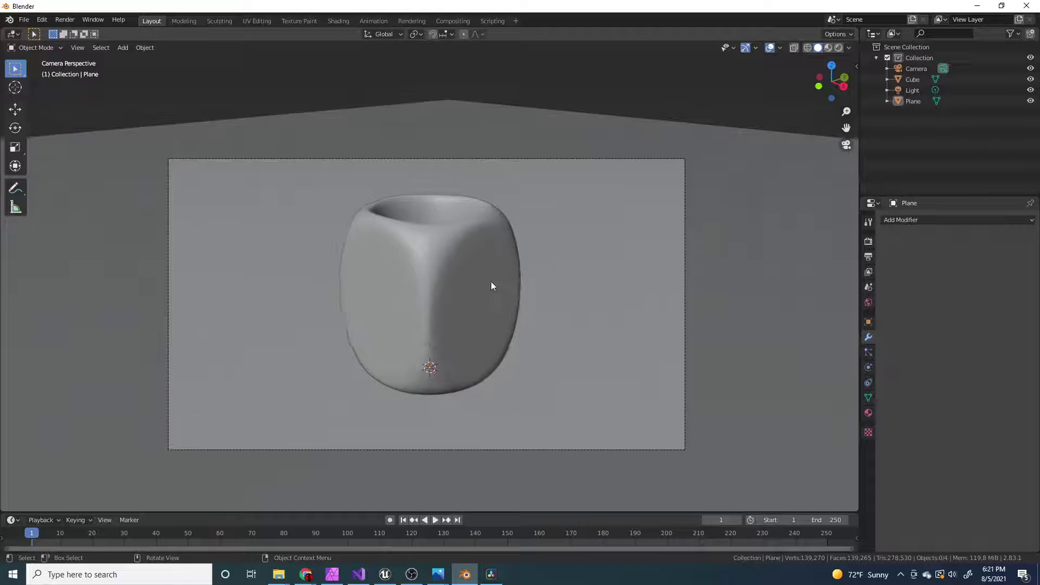